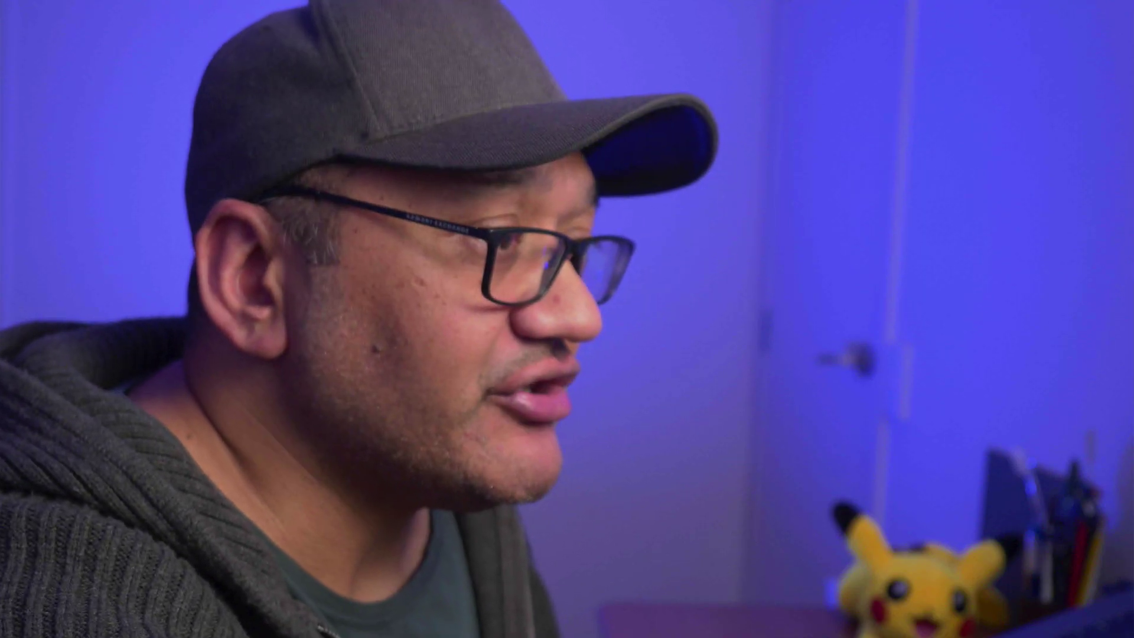
Heal the blemish on the forehead on the Blemishes layer, using an enlarged Healing Brush and sampled clean skin.
key("z")
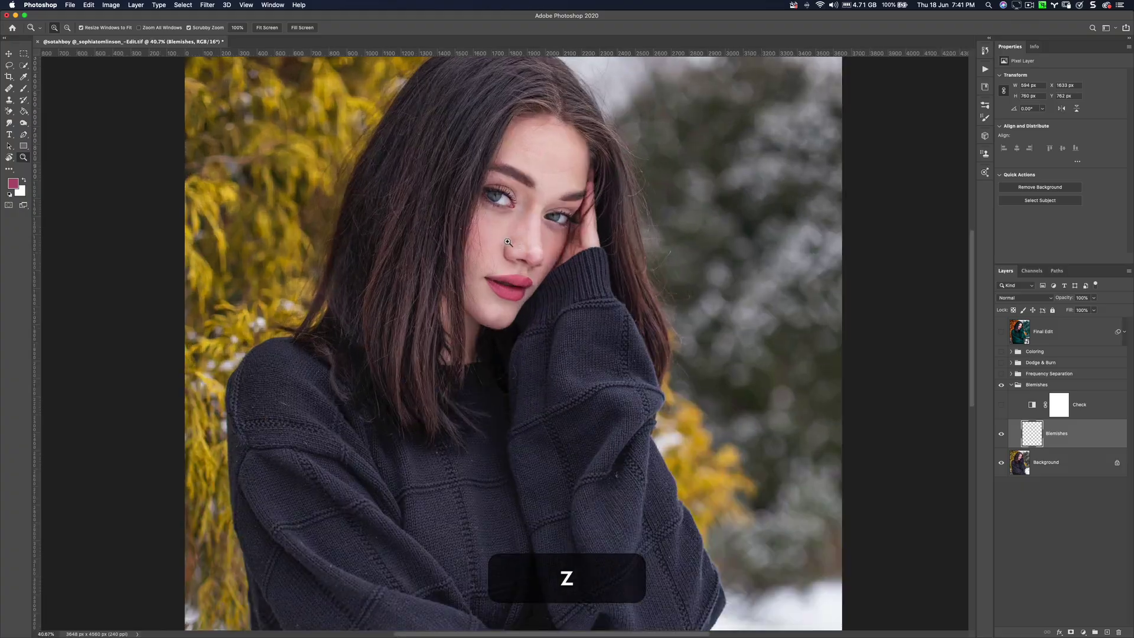
left_click_drag(505, 243, 529, 270)
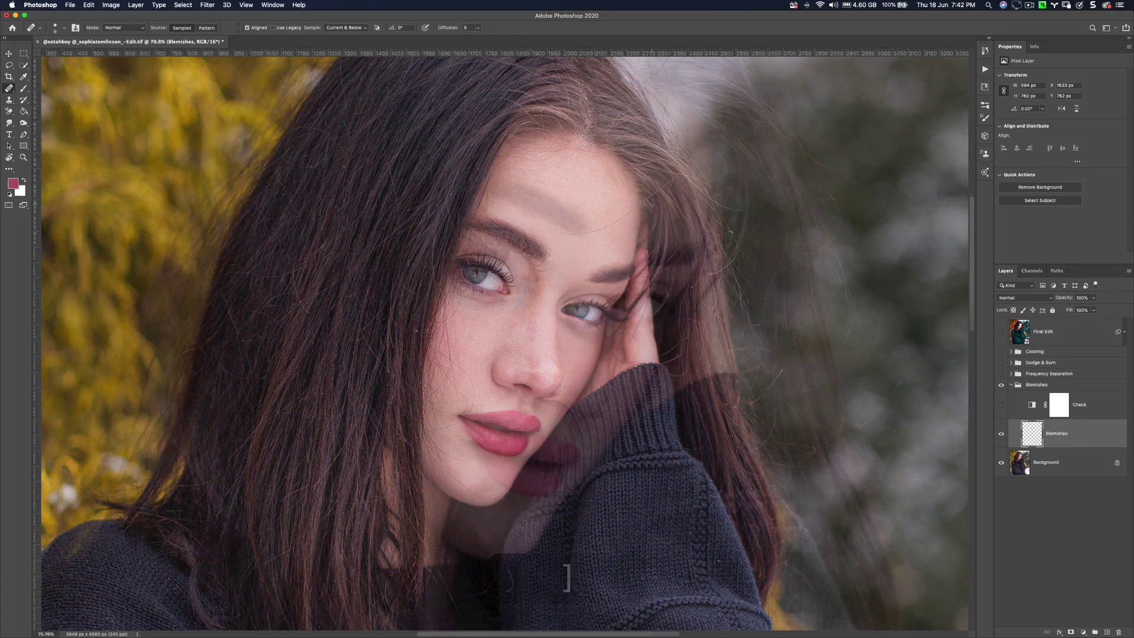
key("bracketright")
key("bracketright")
key("bracketright")
key("bracketright")
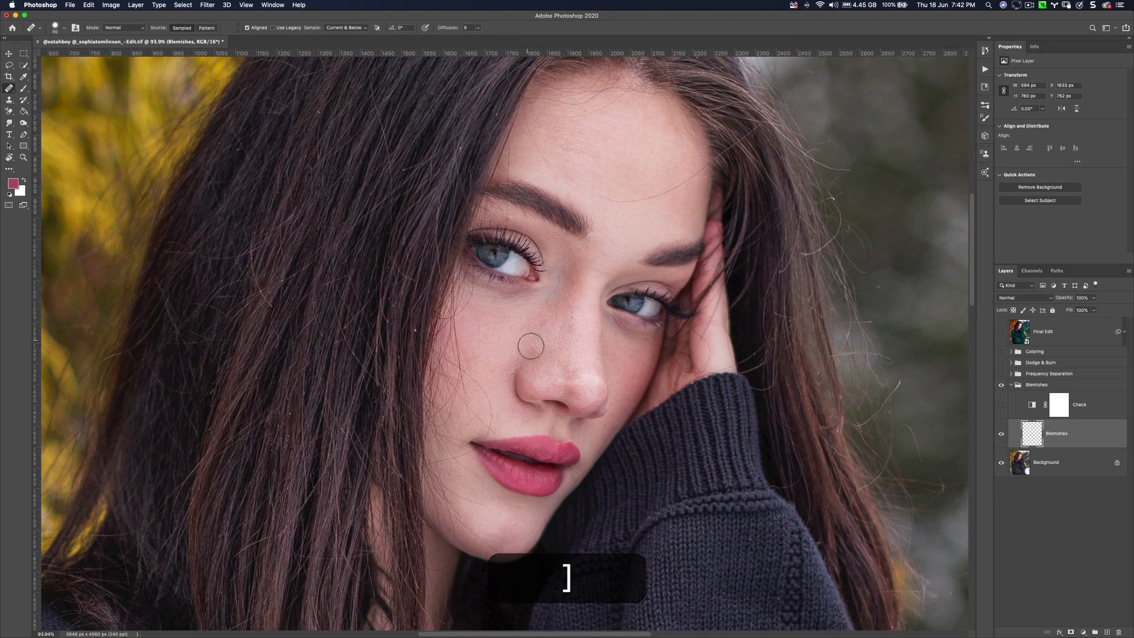
key("alt")
left_click(493, 315, "alt")
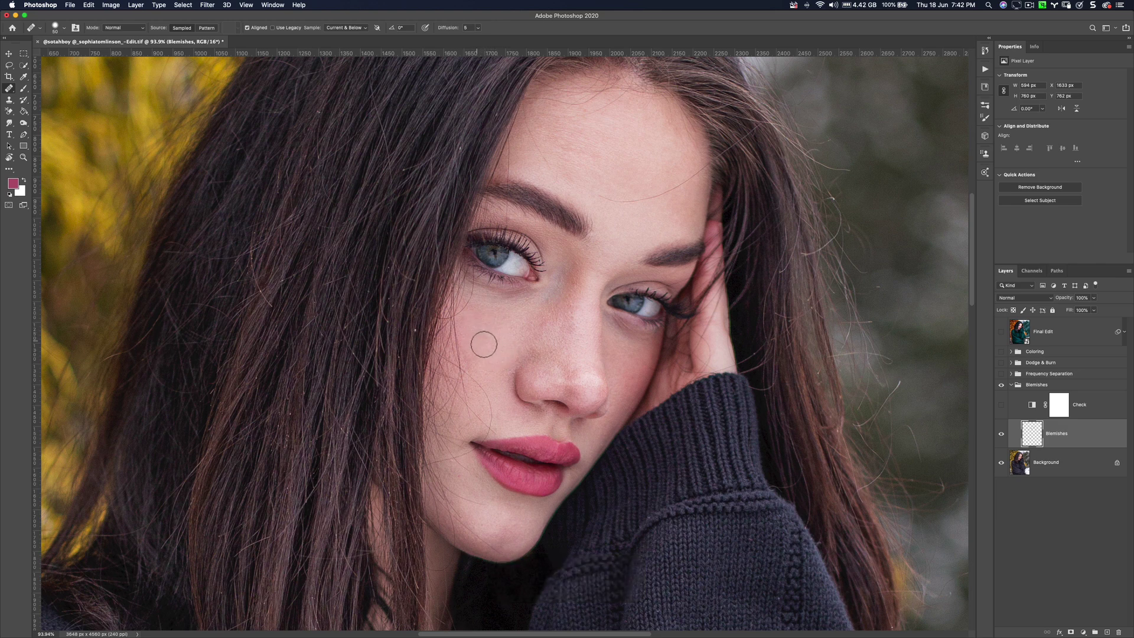
key("alt")
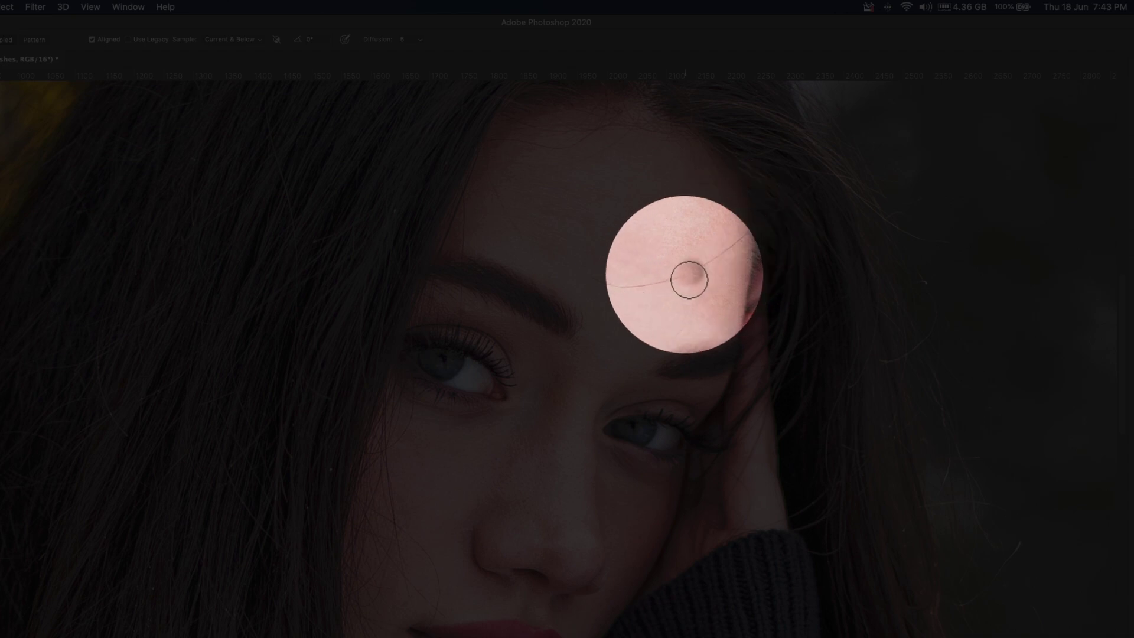
left_click(692, 277)
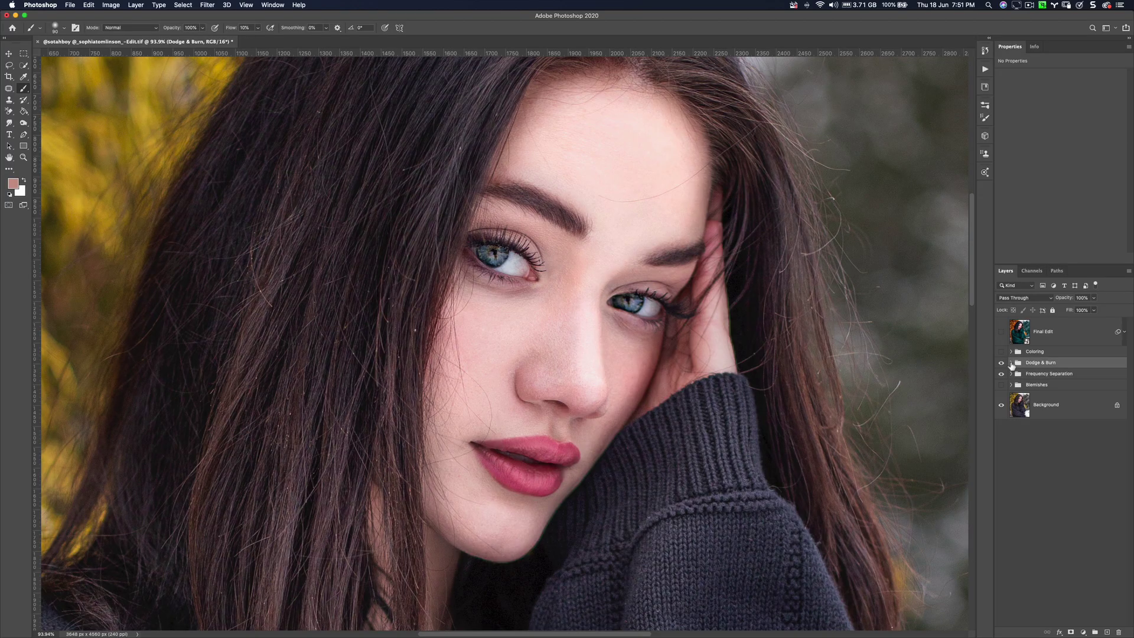
Examine the Burn and Dodge curves in the Dodge & Burn (Local) group, then collapse that group.
left_click(1011, 363)
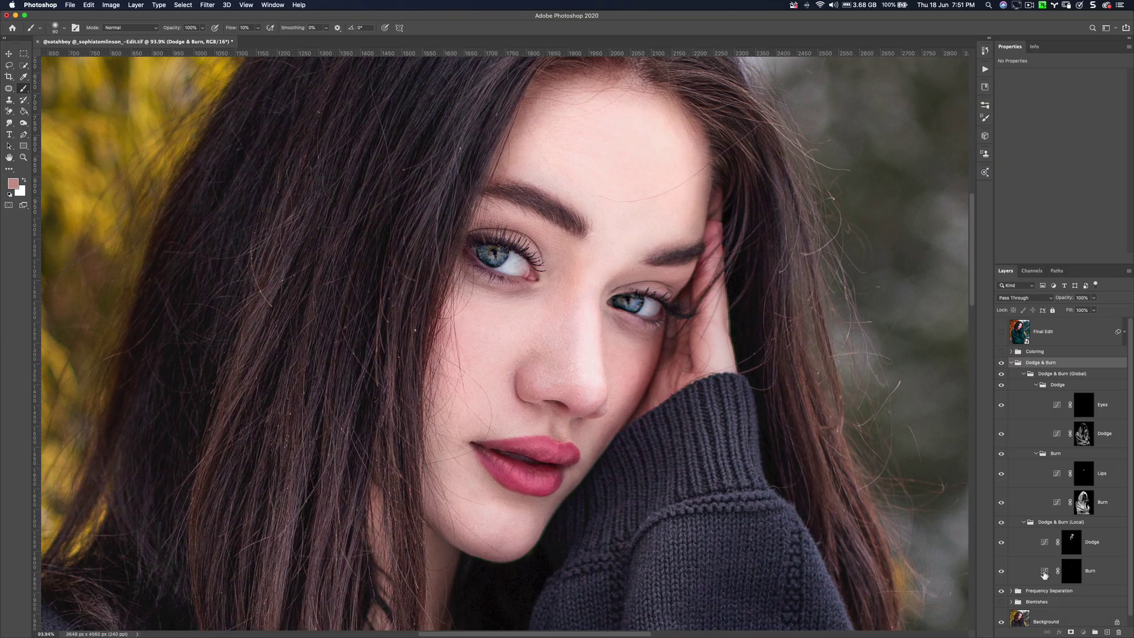
left_click(1044, 573)
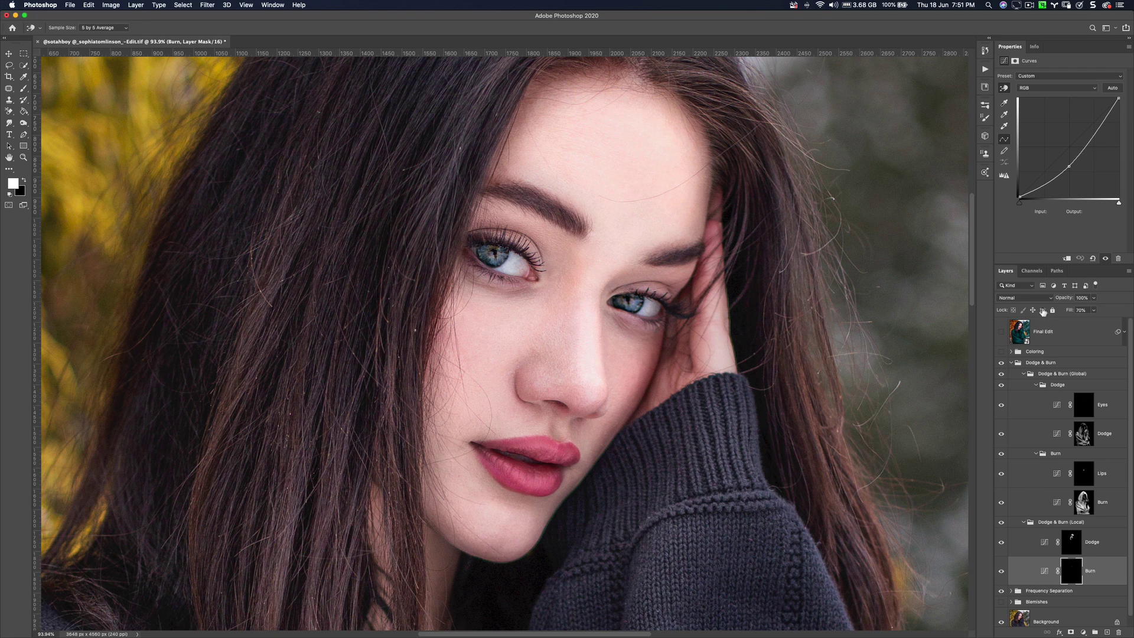
left_click(1042, 542)
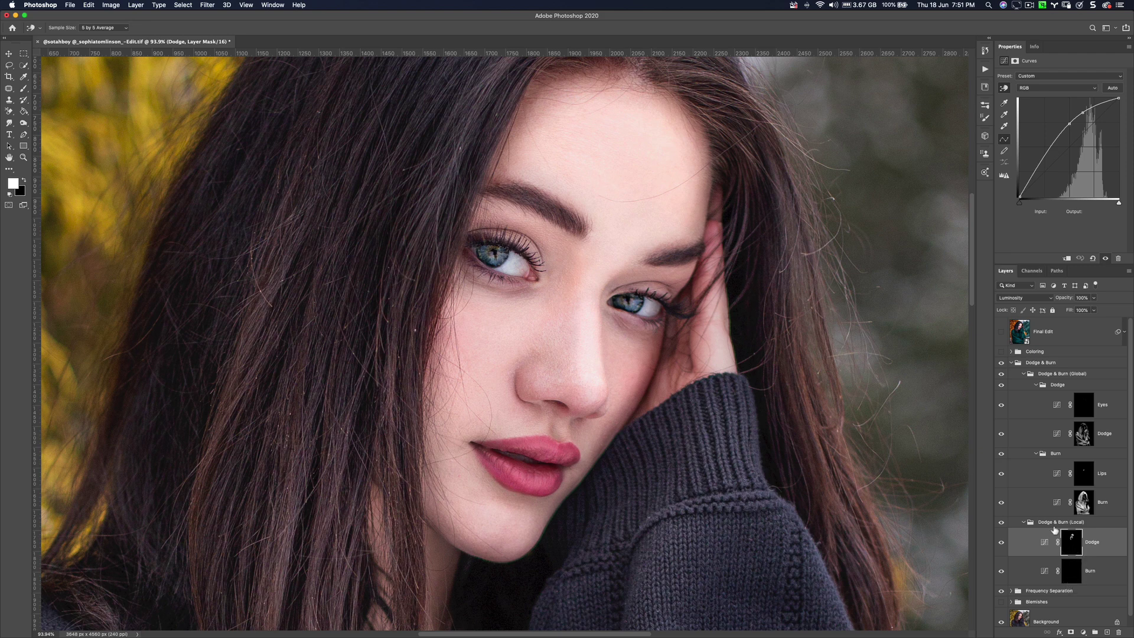
left_click(1024, 524)
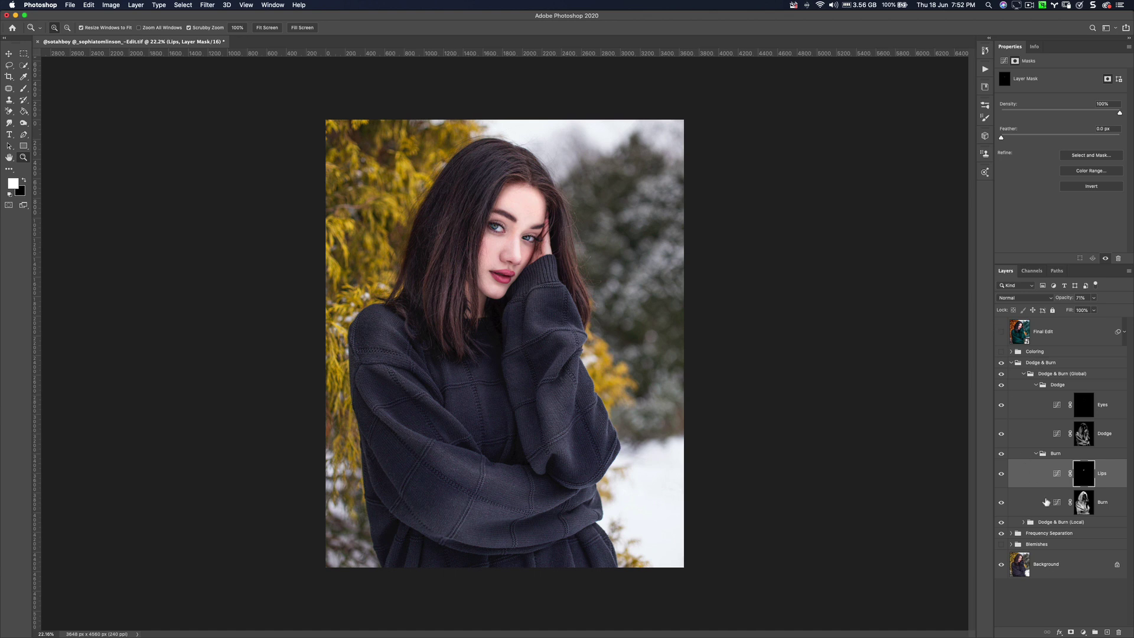
Review the Burn, Lips and Eyes curves layers and their opacity in the Dodge & Burn (Global) group.
left_click(1087, 508)
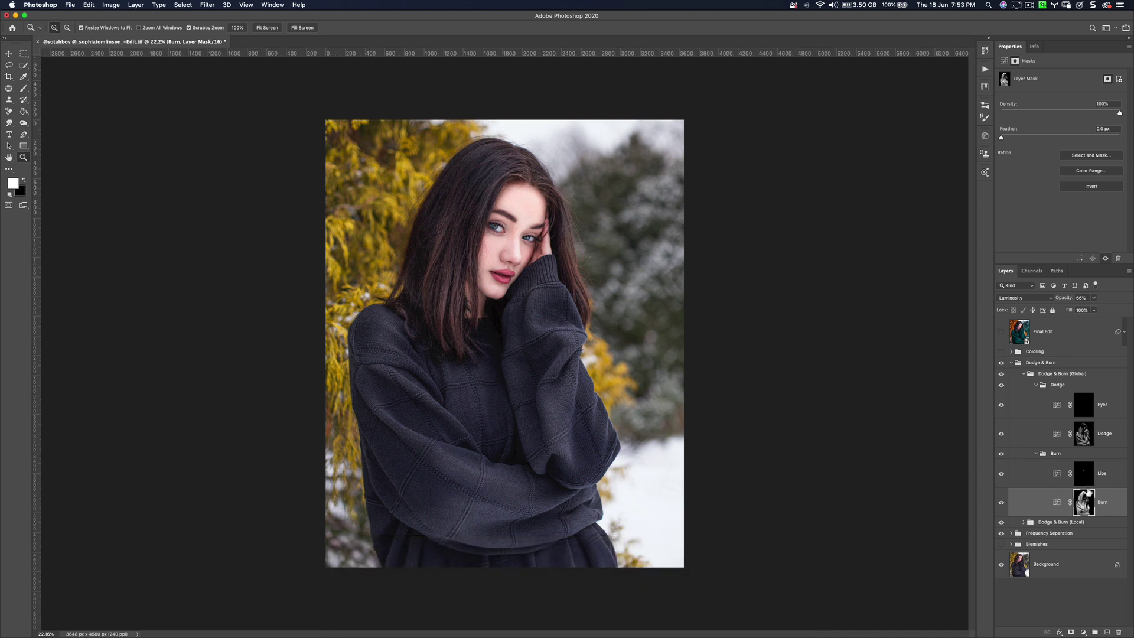
left_click(1086, 472)
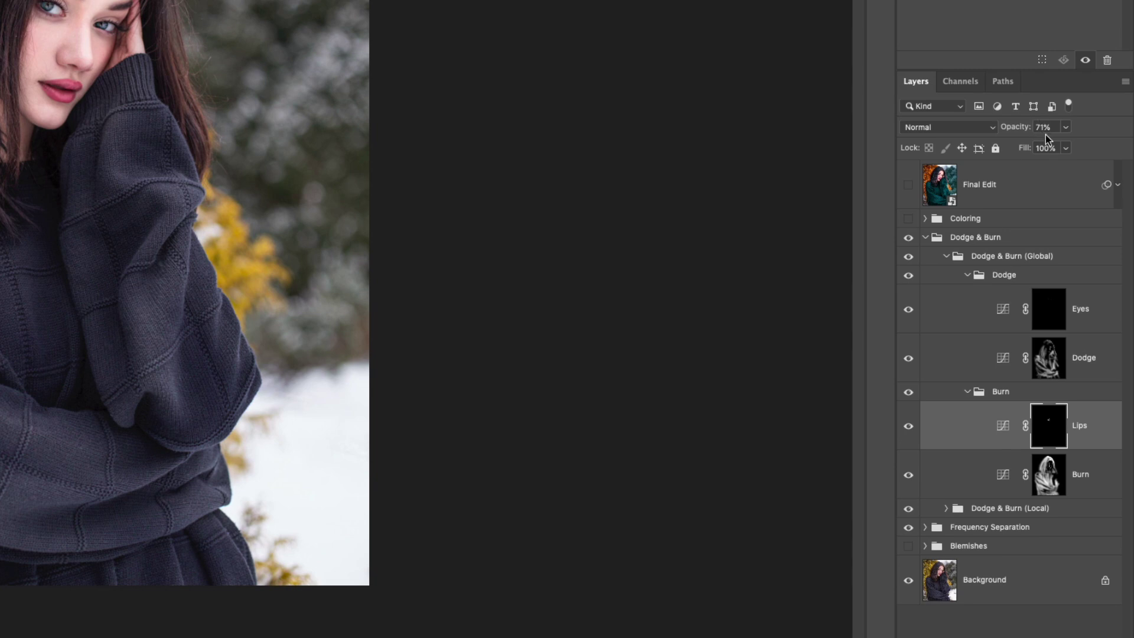
left_click(1051, 477)
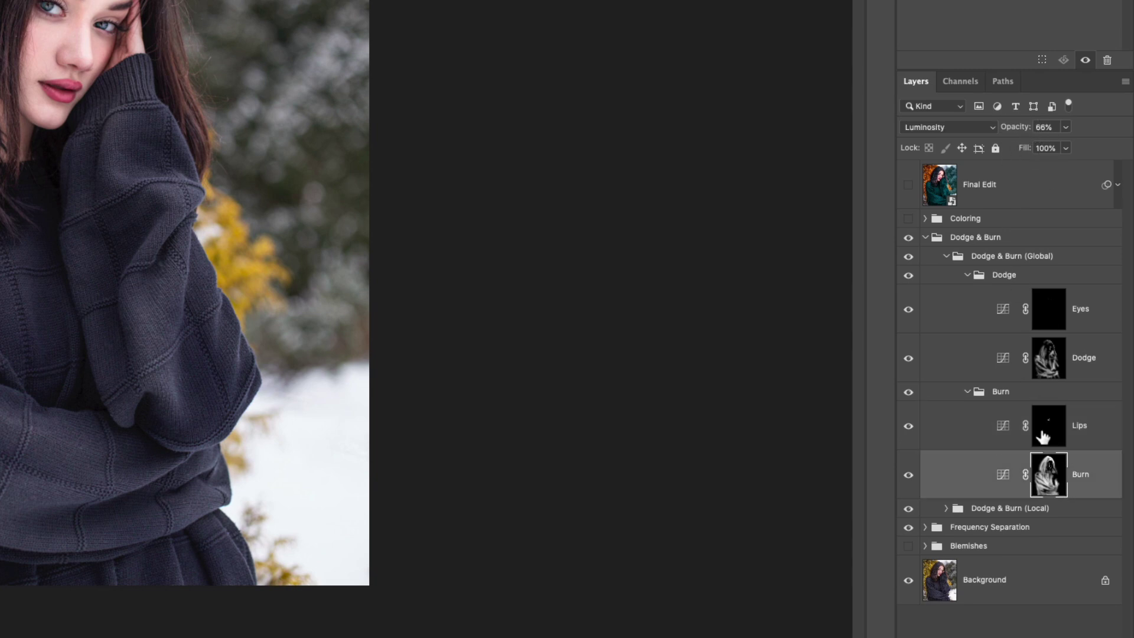
left_click(1057, 319)
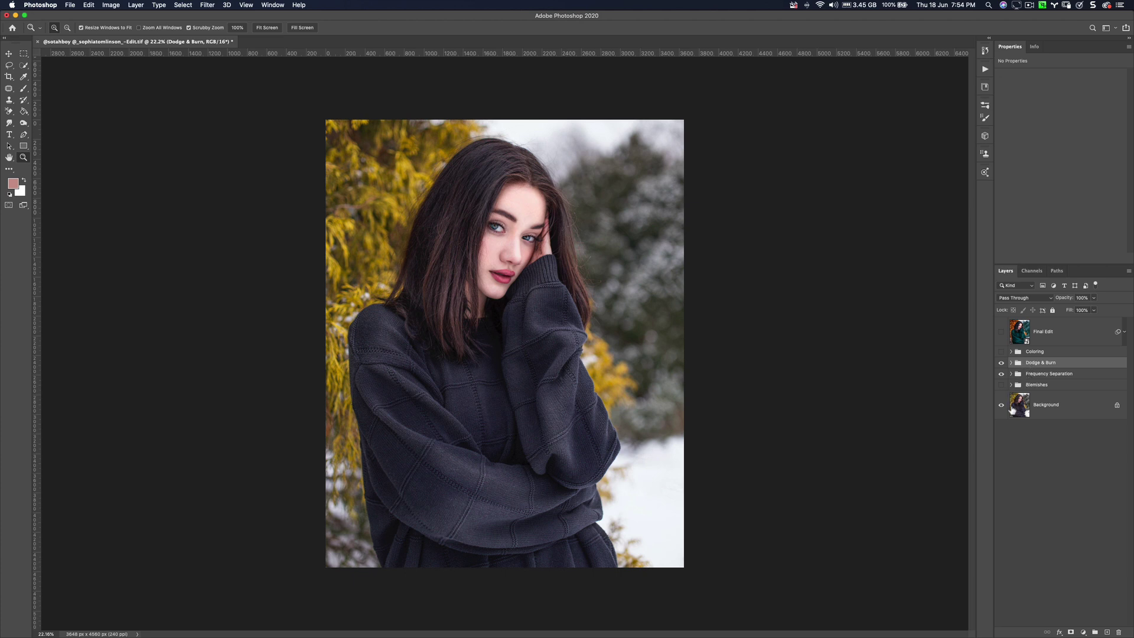
Show the Coloring group and look through the adjustment layers it contains before collapsing it.
left_click(1001, 352)
left_click(1011, 352)
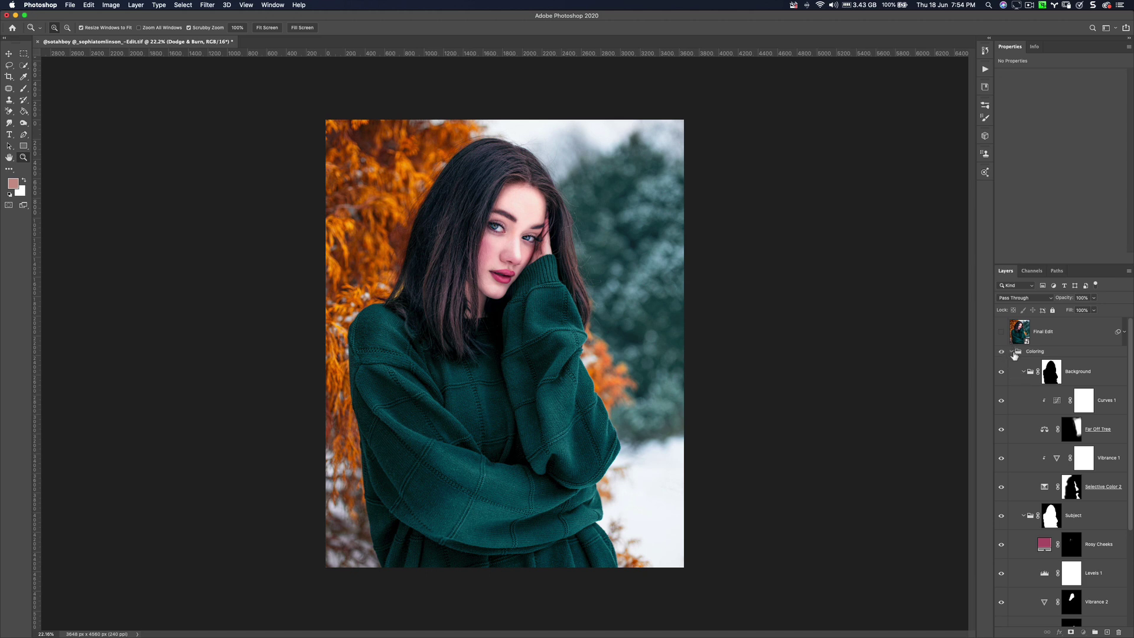
left_click(1011, 352)
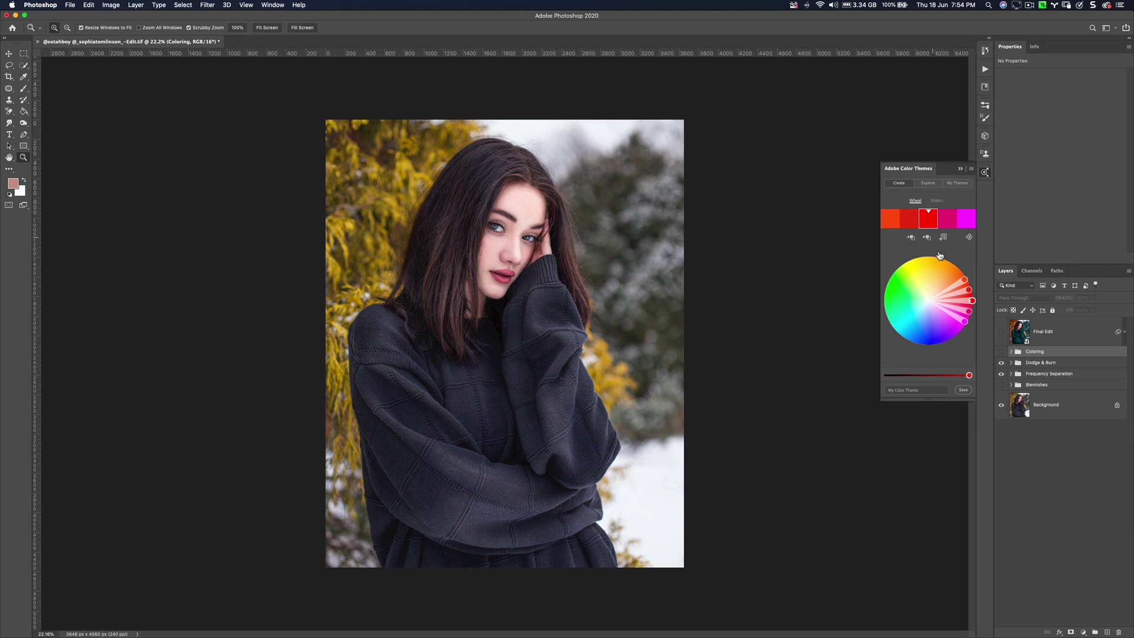
Display the saved themes in Adobe Color Themes and examine the cyan swatch of the Color Wheel library's theme.
left_click(957, 185)
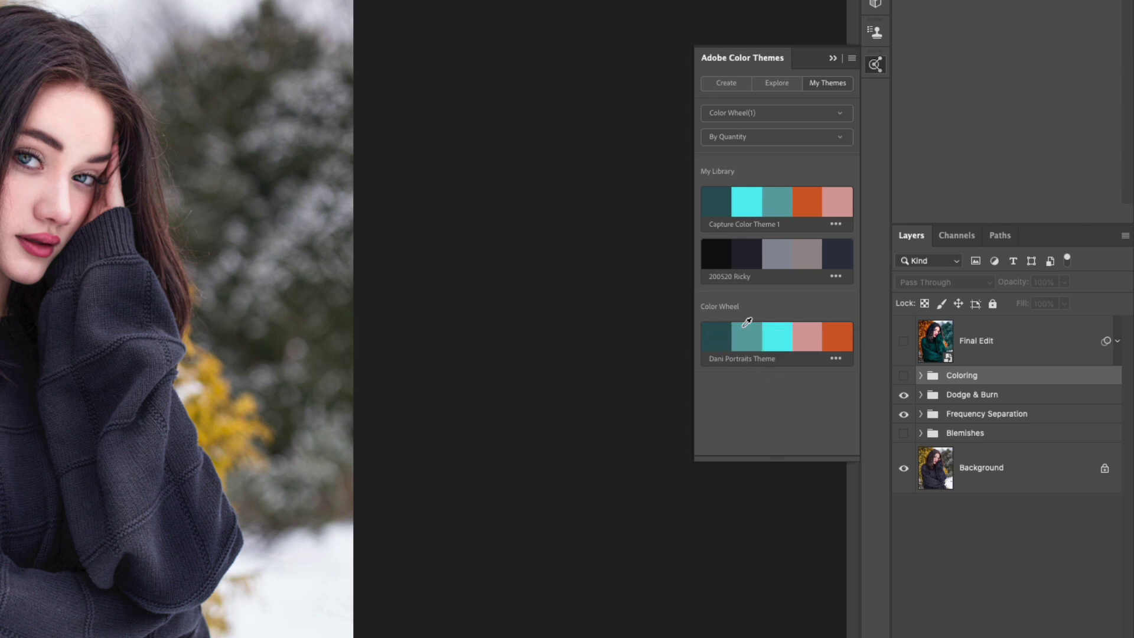
left_click(807, 328)
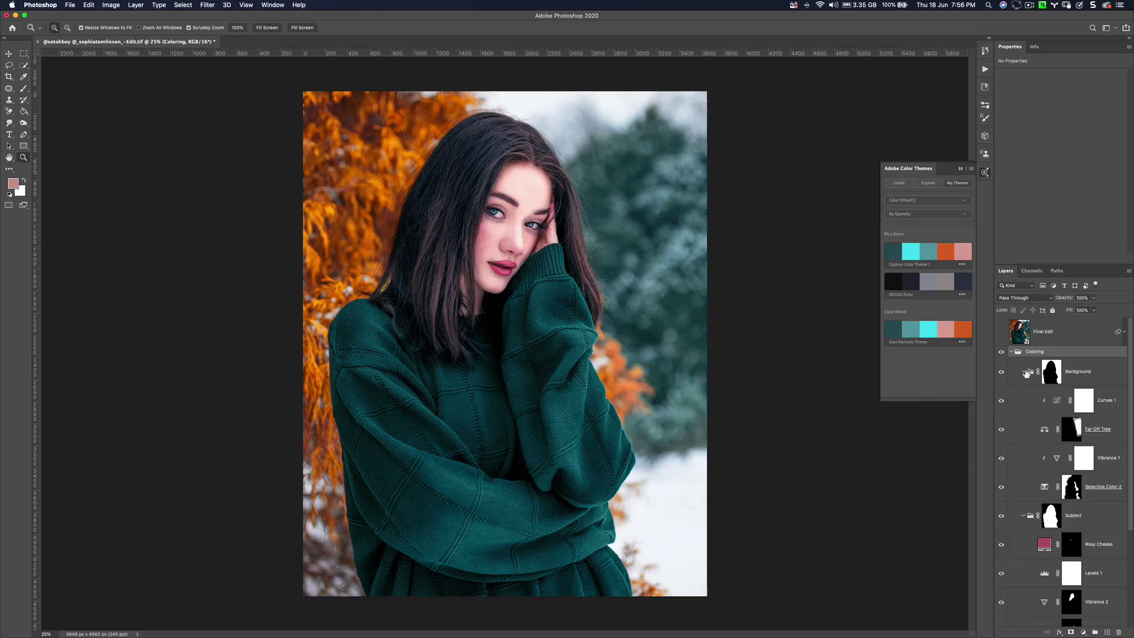
Collapse the Background and Subject subgroups inside the Coloring group.
left_click(1024, 372)
left_click(1023, 402)
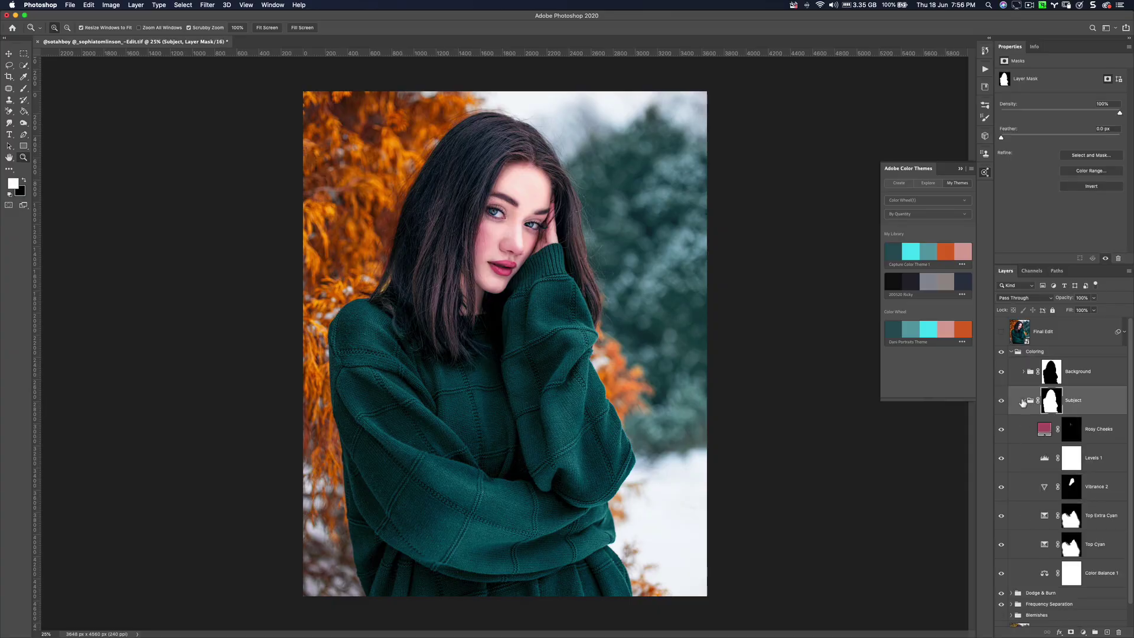
left_click(1024, 400)
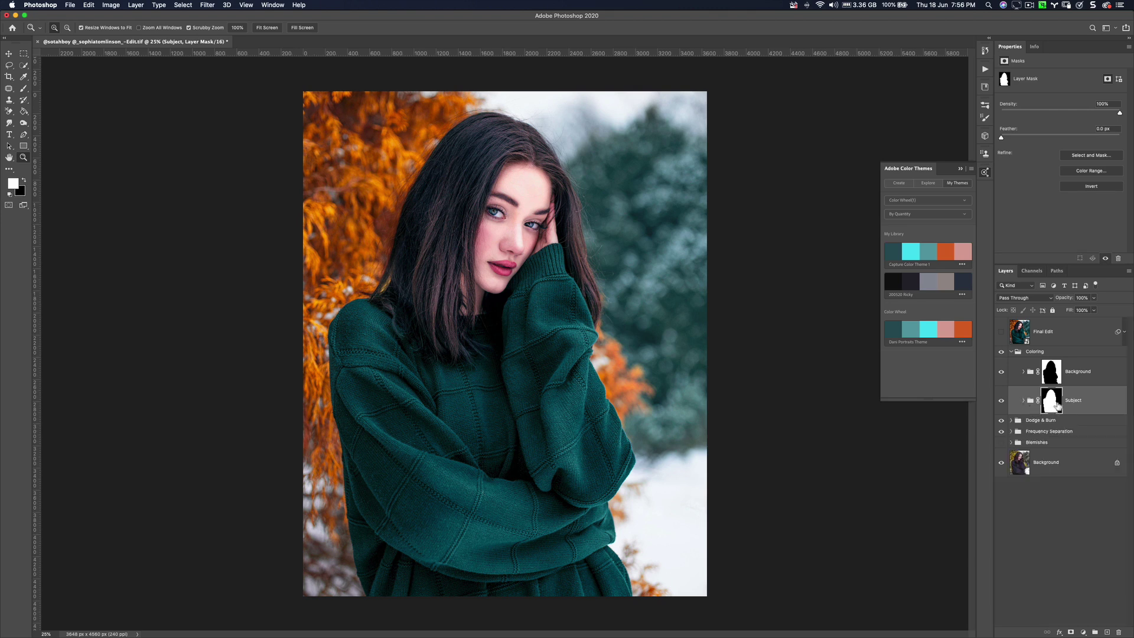
Select the woman automatically with Select Subject on the original Background photo layer, then clear the selection.
left_click(1042, 464)
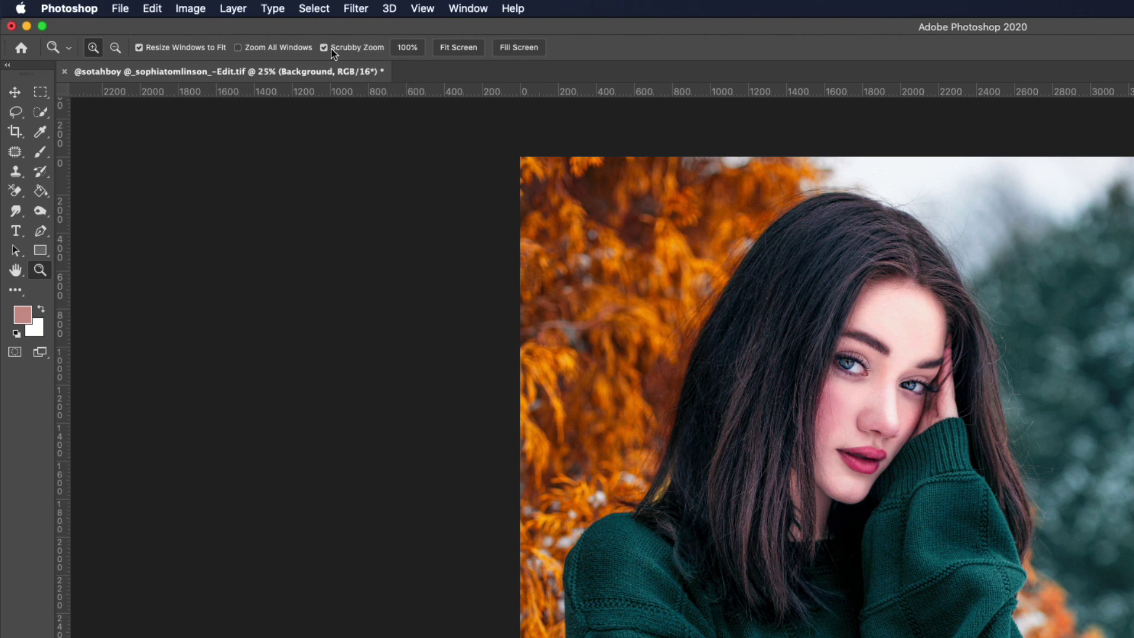
left_click(313, 8)
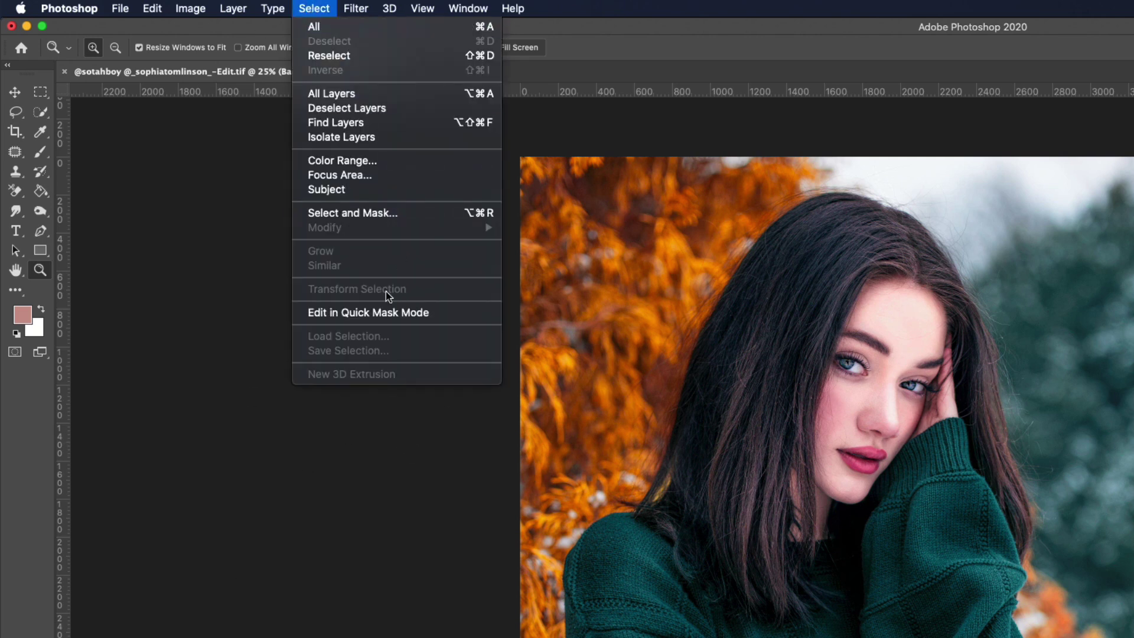
left_click(328, 190)
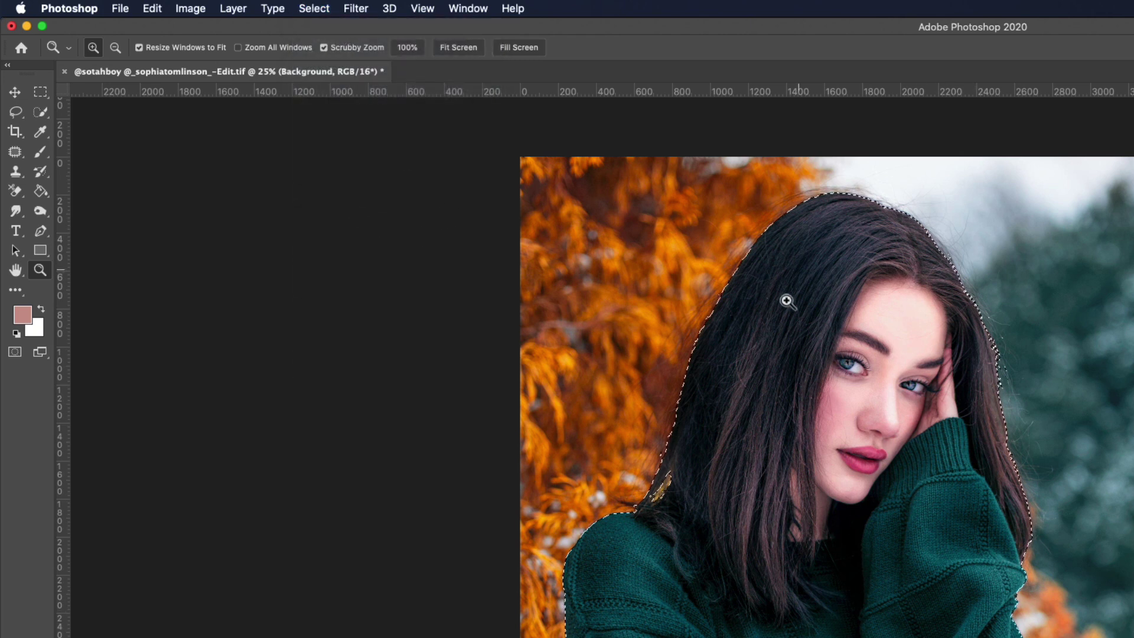
key("f")
key("f")
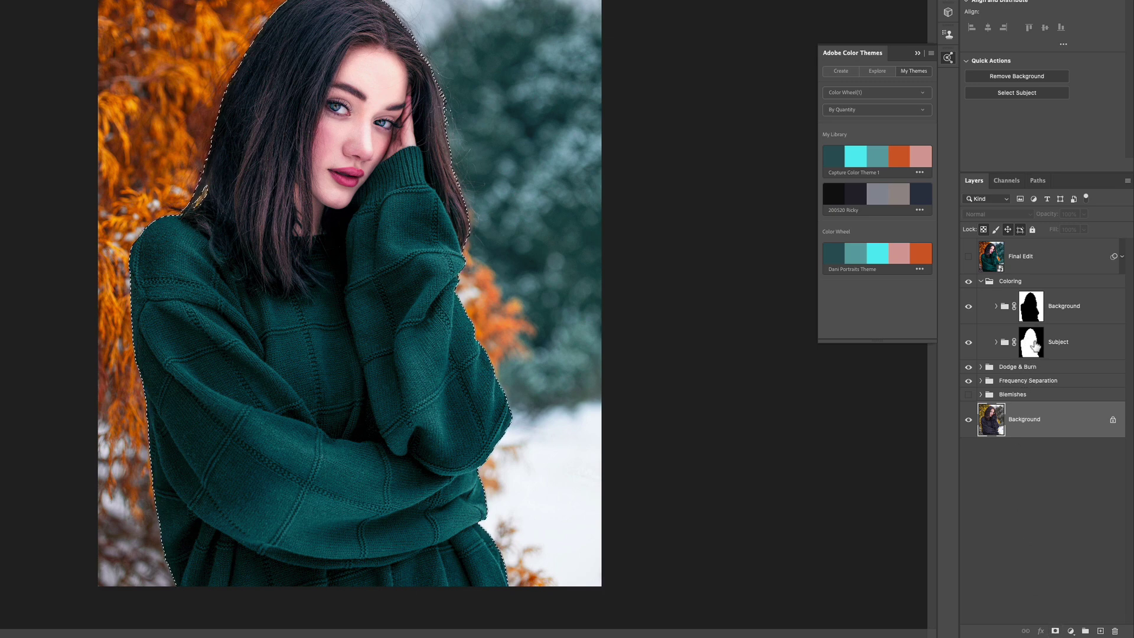
key("super+d")
Examine the Shadows, Midtones and Highlights settings of Color Balance 1 in the Subject group.
left_click(1034, 347)
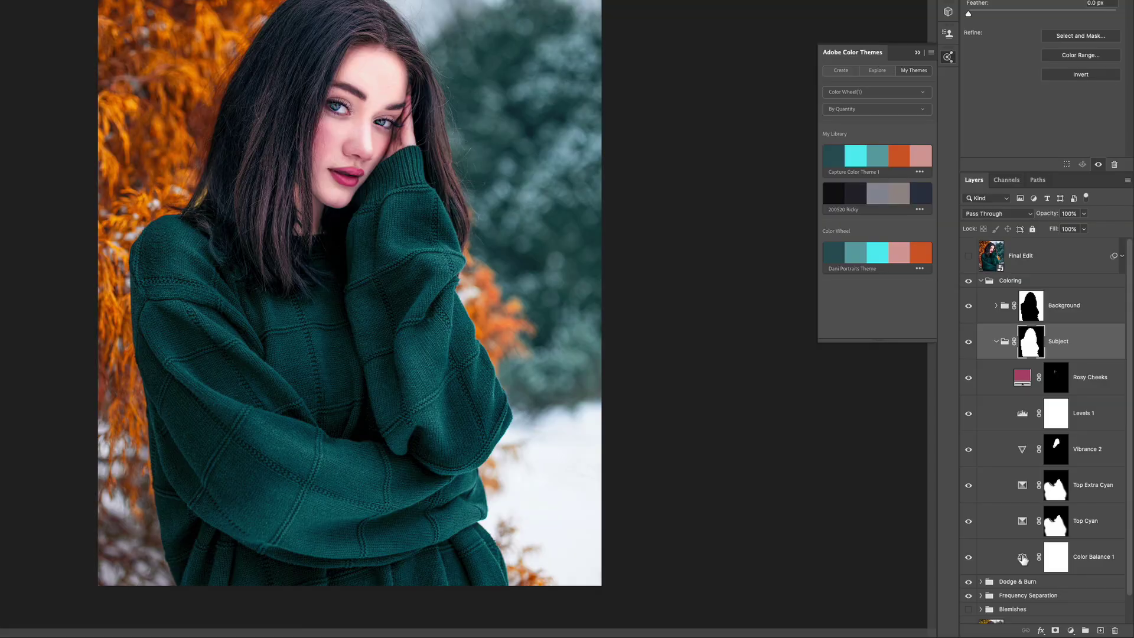
left_click(1022, 558)
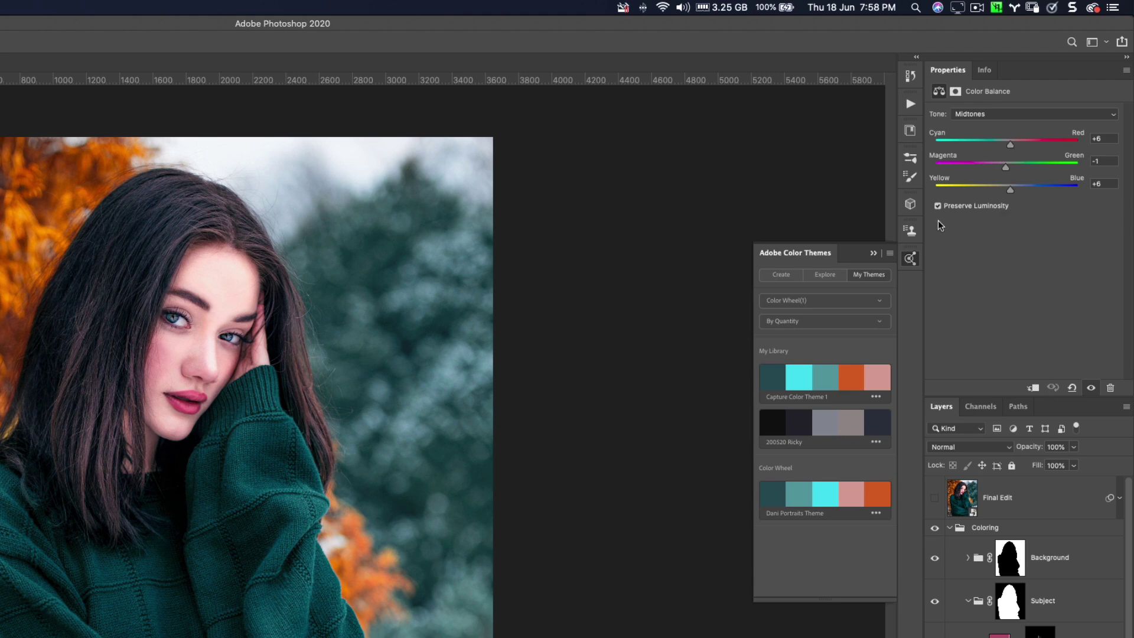
left_click(990, 114)
left_click(985, 104)
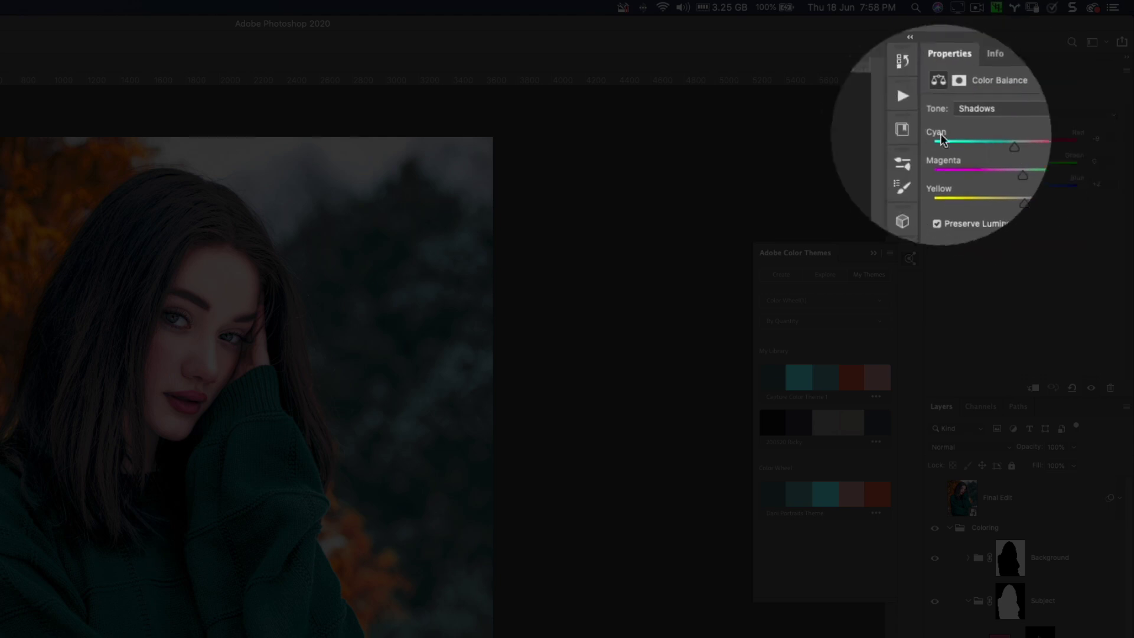
left_click(972, 108)
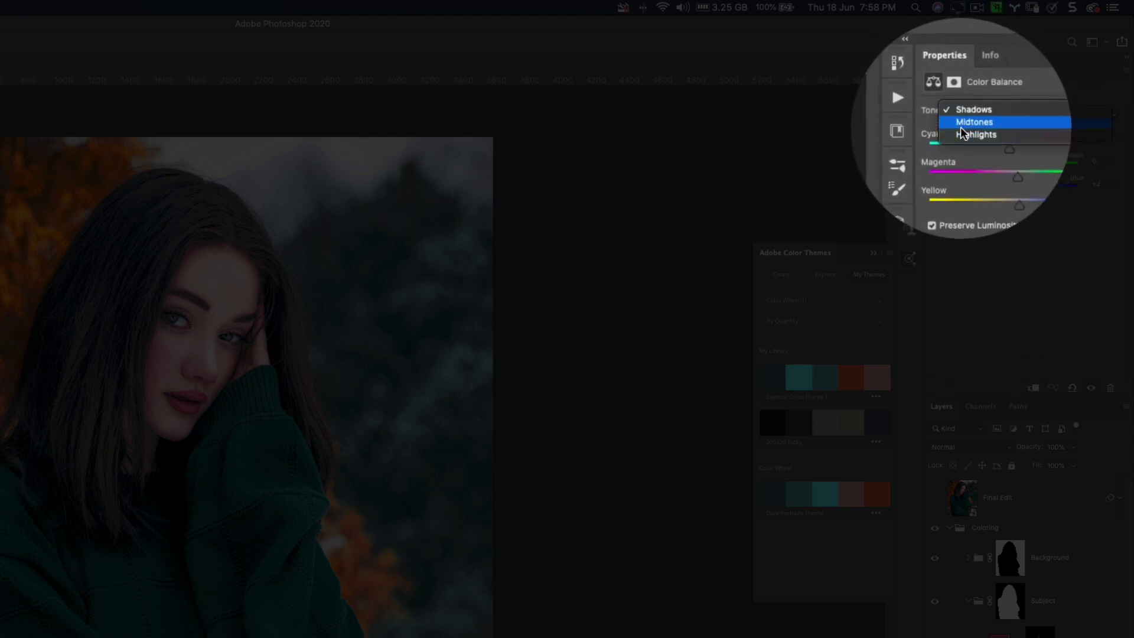
left_click(962, 134)
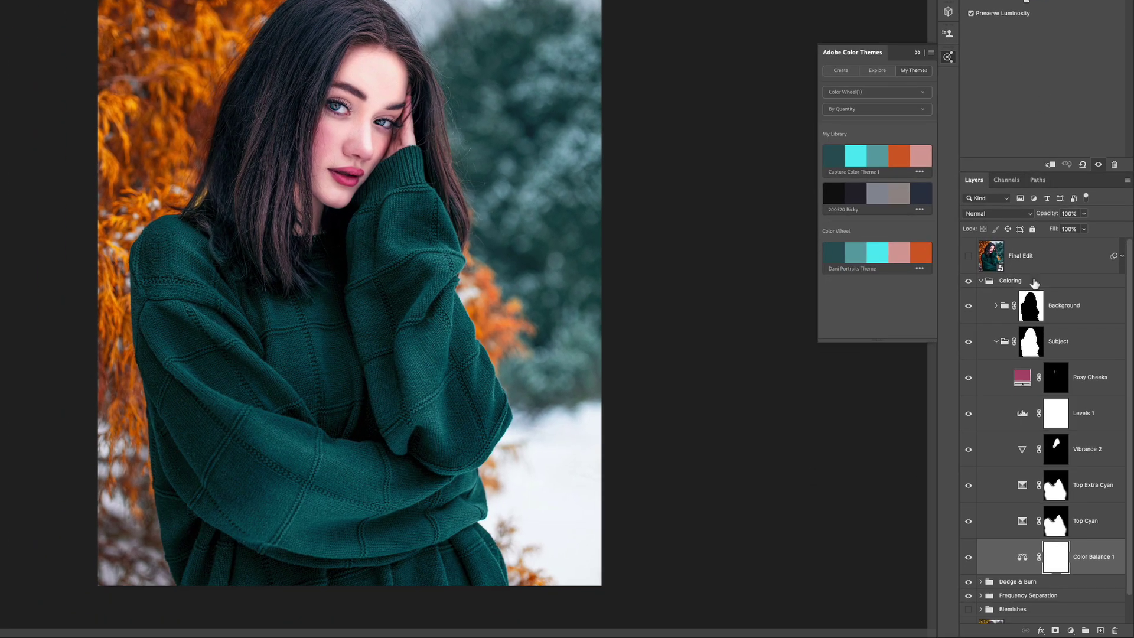
Hide all Subject group layers from Top Cyan up to Rosy Cheeks, and toggle Color Balance 1 to compare its effect.
left_click_drag(967, 524, 968, 393)
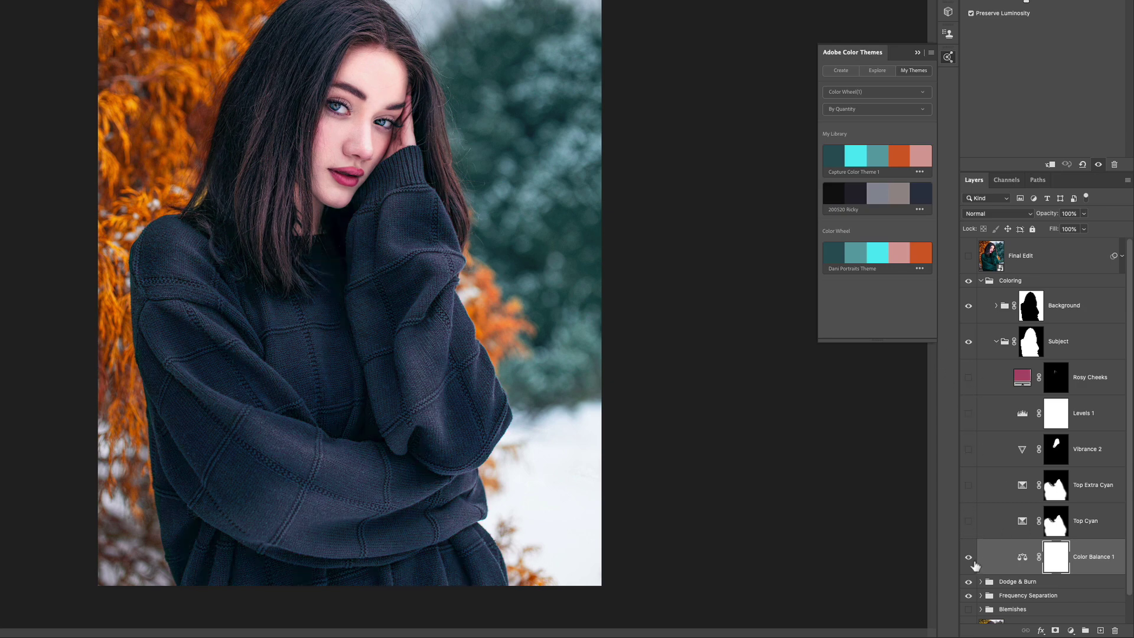
left_click(969, 559)
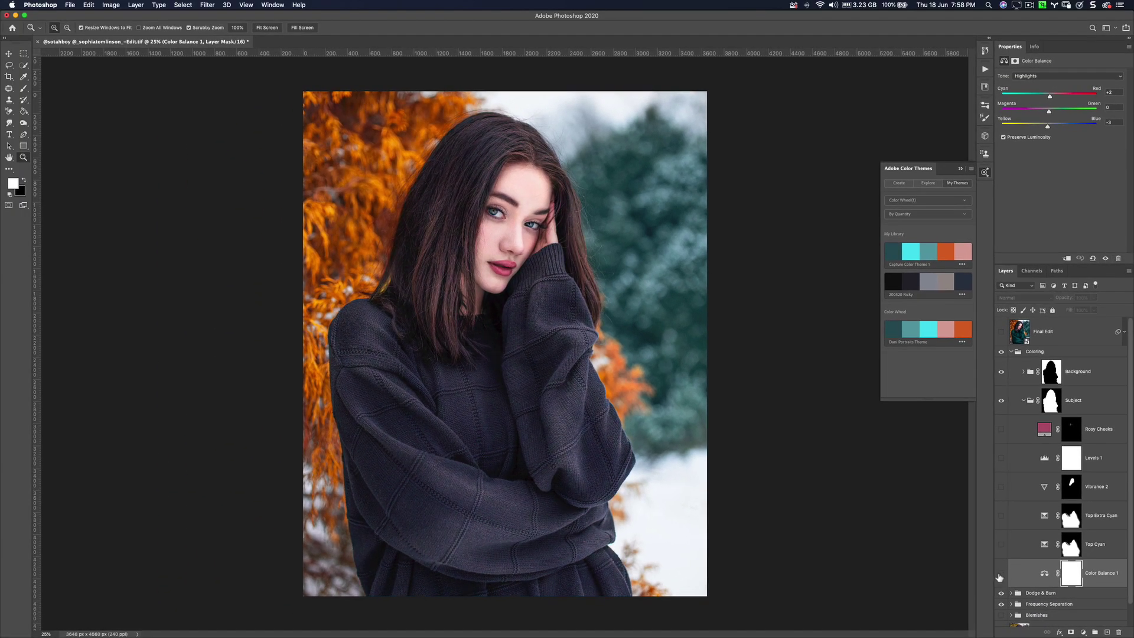
left_click(1001, 574)
left_click(1004, 575)
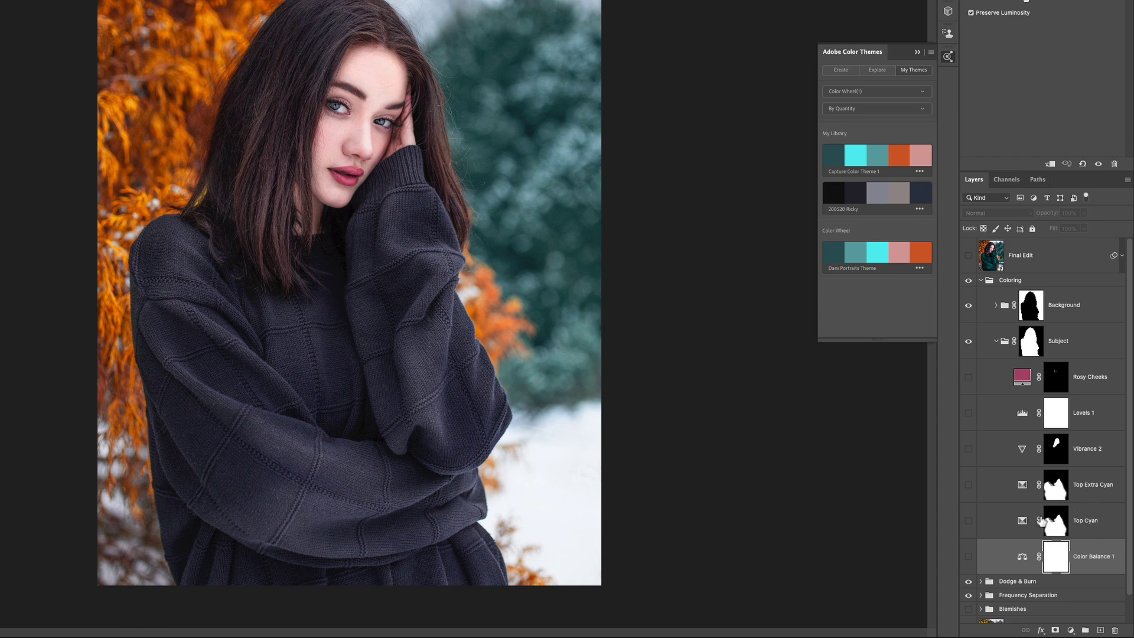
Show the Color Balance 1 and Top Cyan layers in the Subject group, and open Top Cyan's Selective Color settings.
left_click(967, 556)
left_click(968, 520)
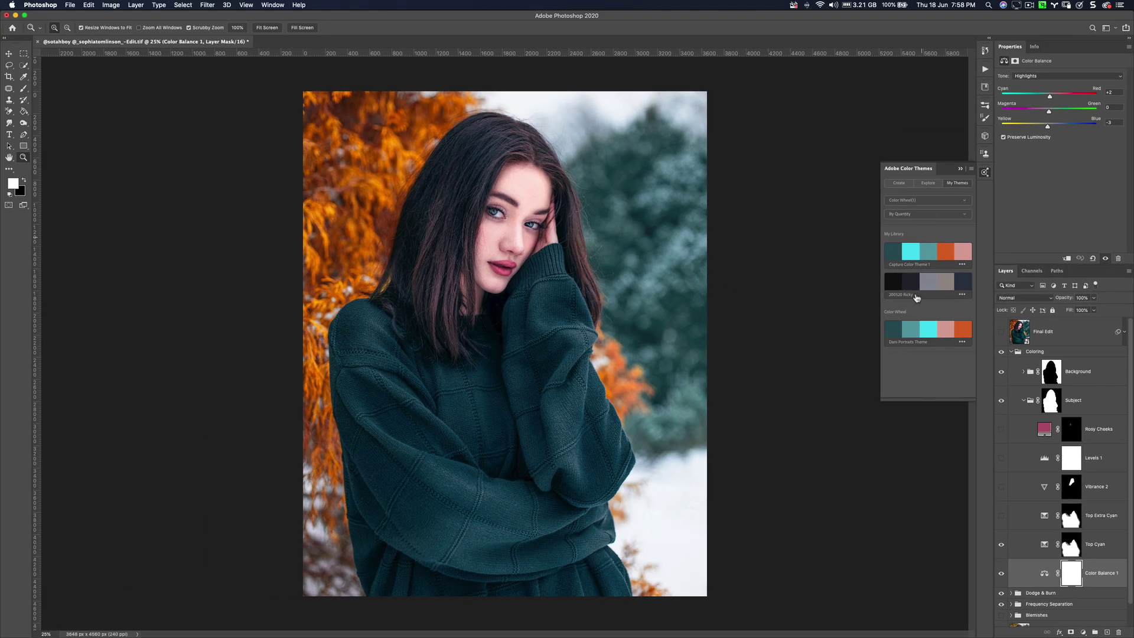
left_click(1031, 76)
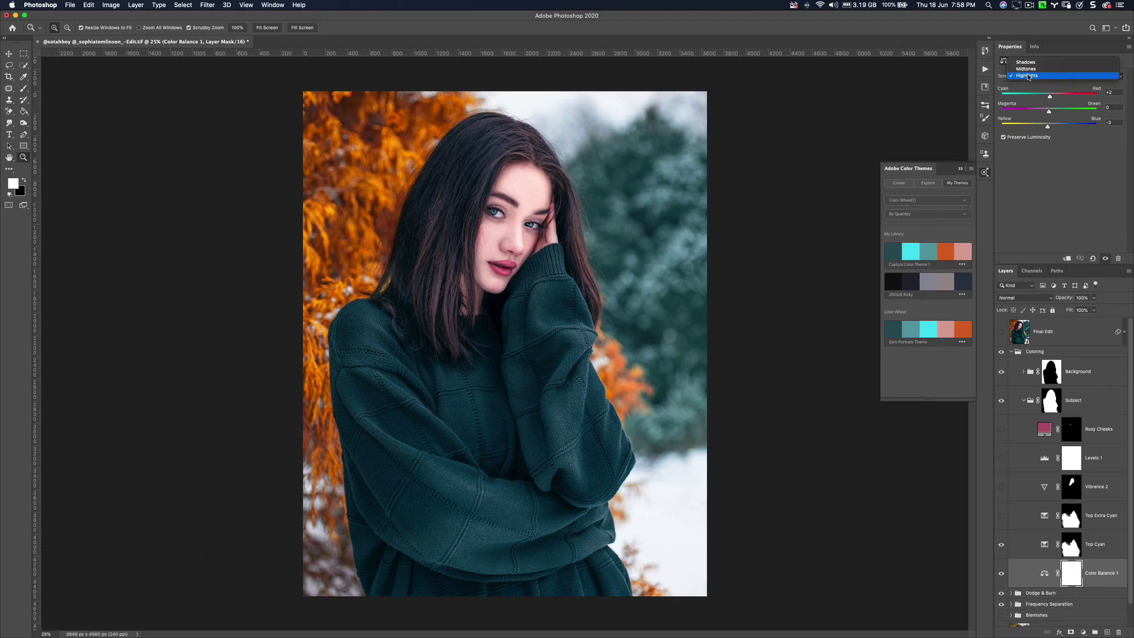
left_click(1051, 548)
left_click(1051, 548)
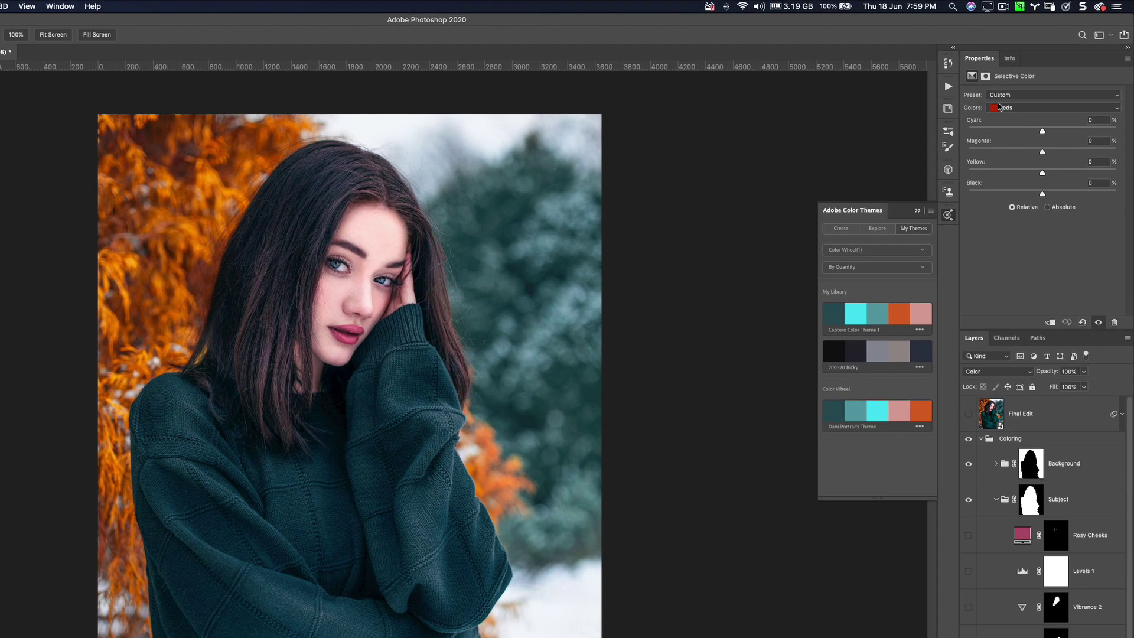
Examine Top Cyan's Selective Color settings for the Blues, Cyans and Yellows, and select the Top Extra Cyan layer's mask.
left_click(1024, 88)
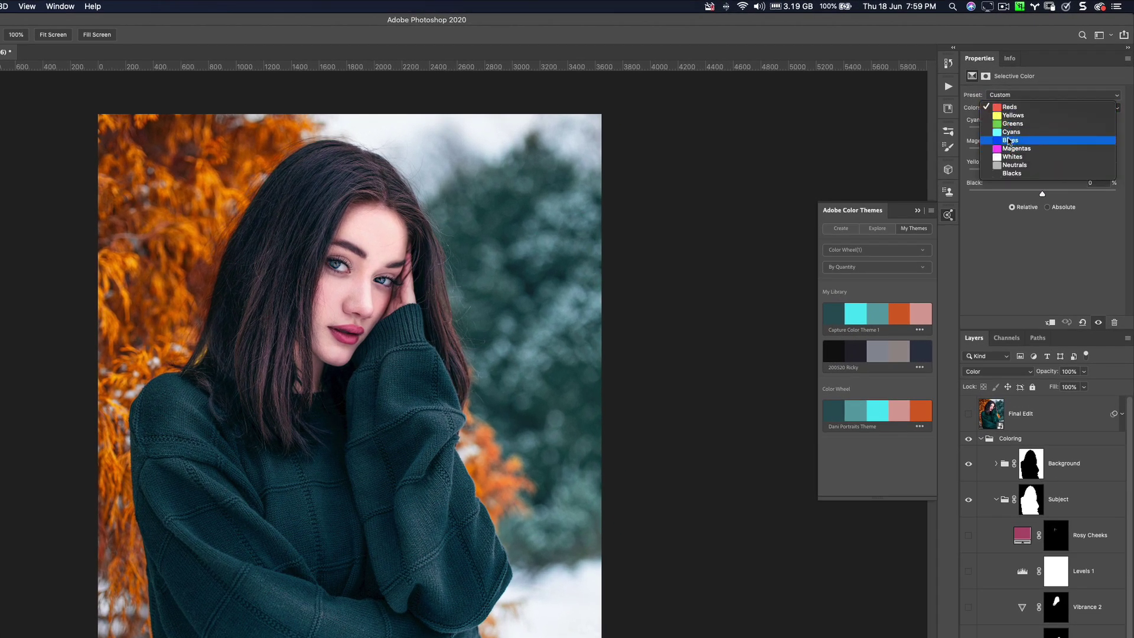
left_click(1009, 140)
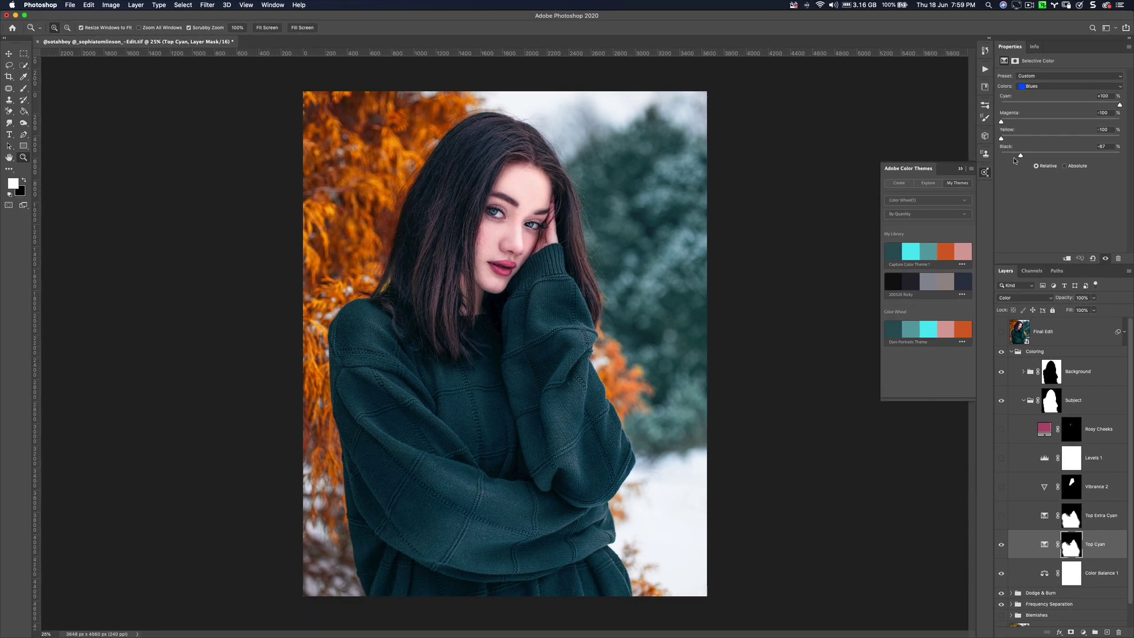
left_click(1032, 89)
left_click(1029, 79)
left_click(1038, 92)
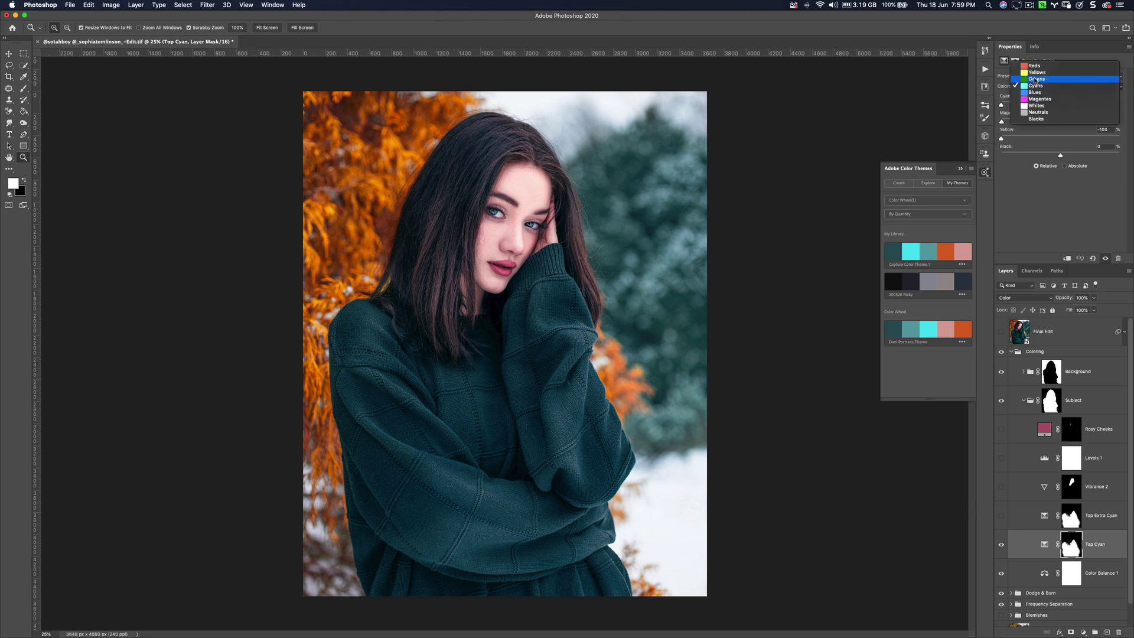
left_click(1034, 72)
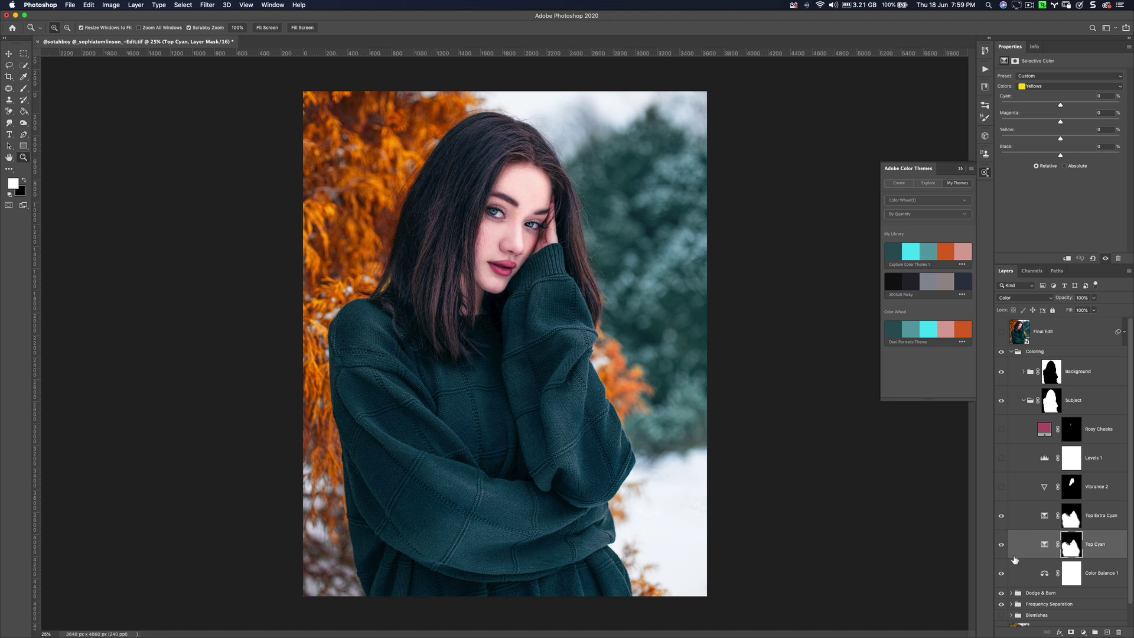
left_click(1073, 522)
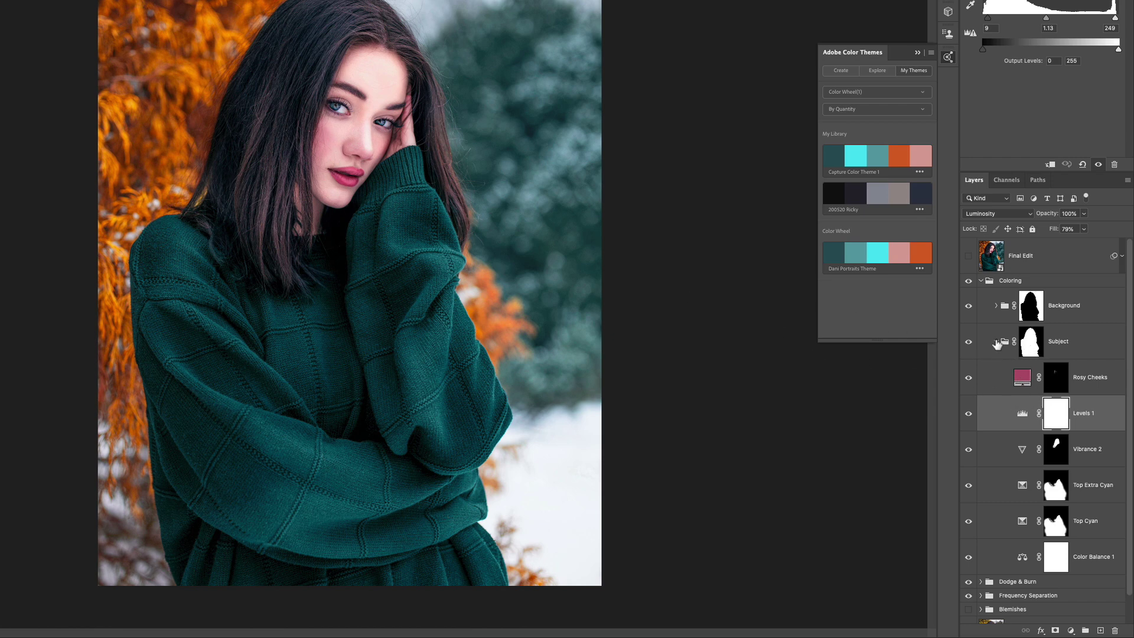
Collapse the Subject group, expand the Background group, and rename its Selective Color 2 layer as Yellow Tree.
left_click(996, 342)
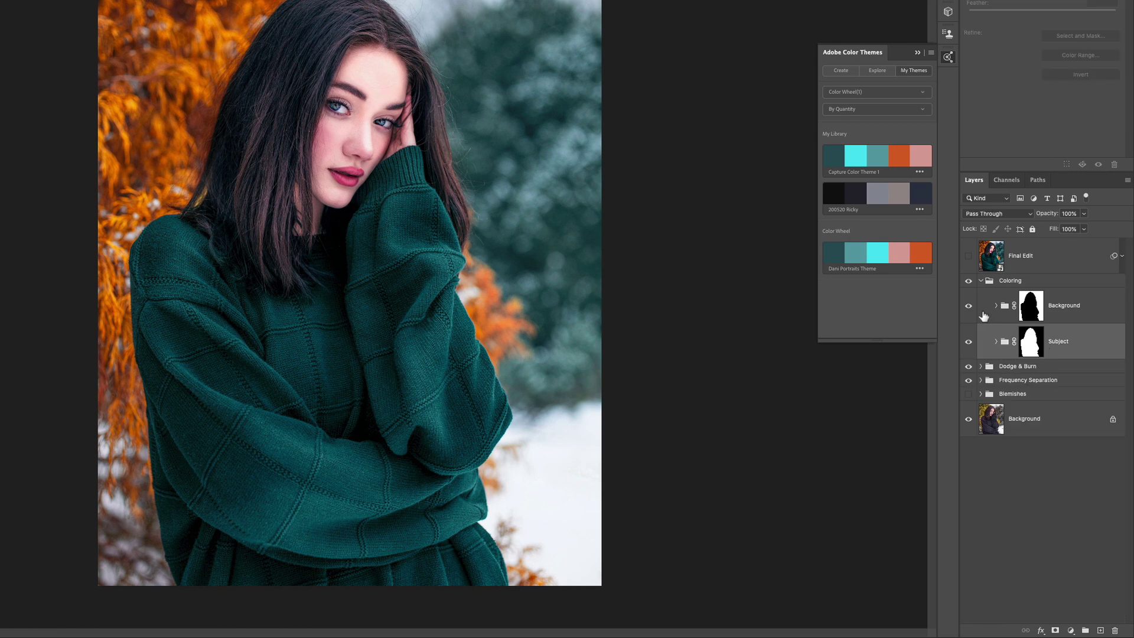
left_click(996, 307)
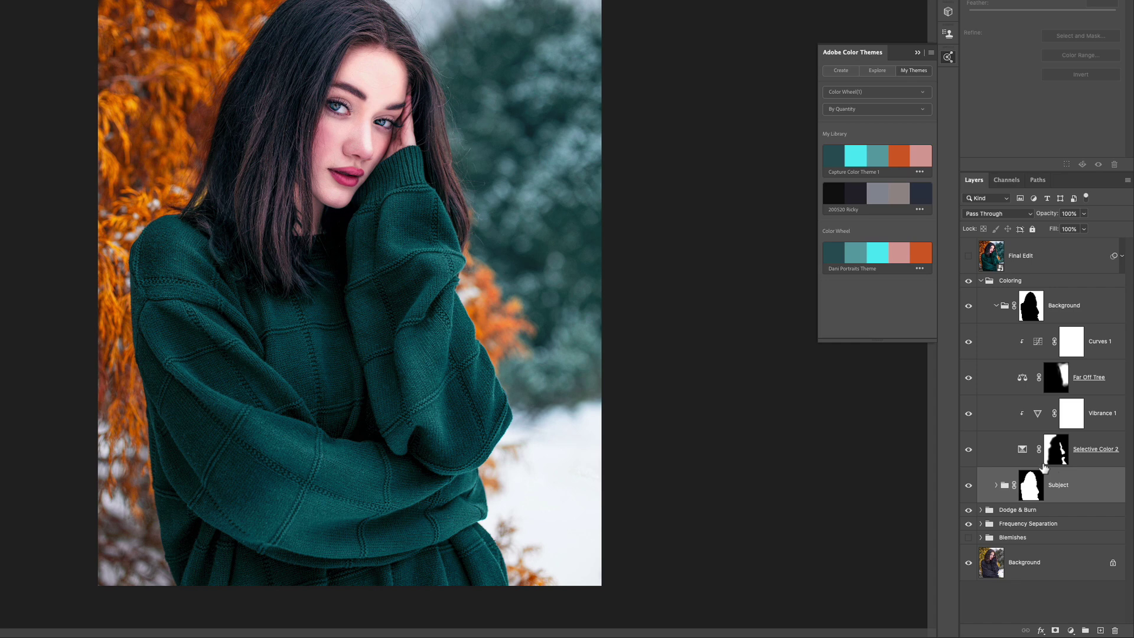
left_click(1023, 450)
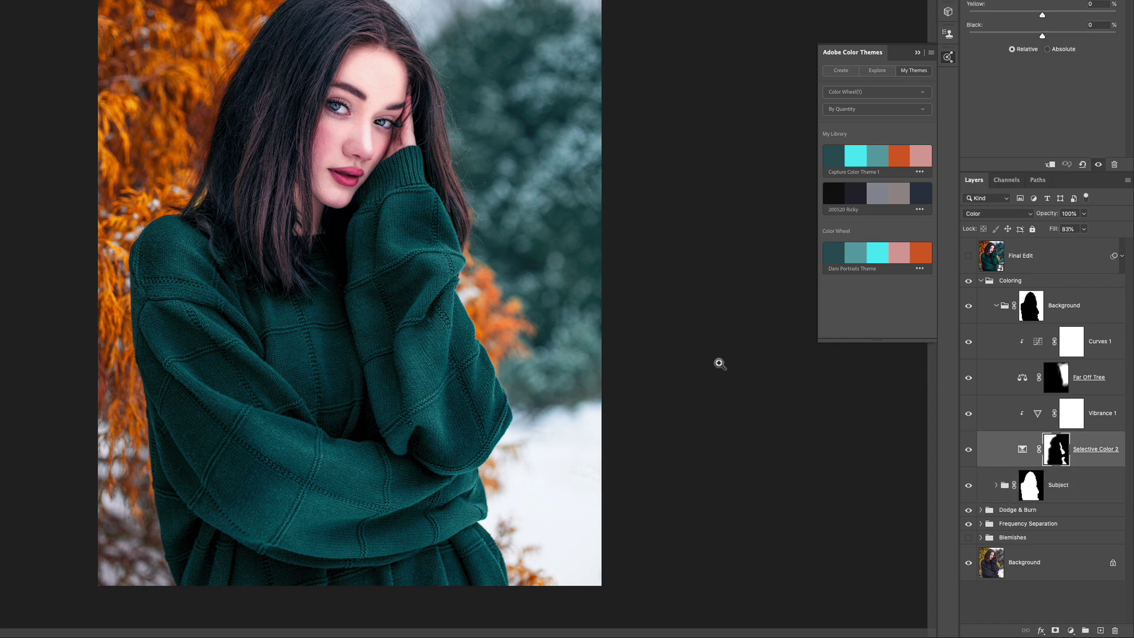
key("ctrl+2")
double_click(1096, 452)
type("Yellow Tre")
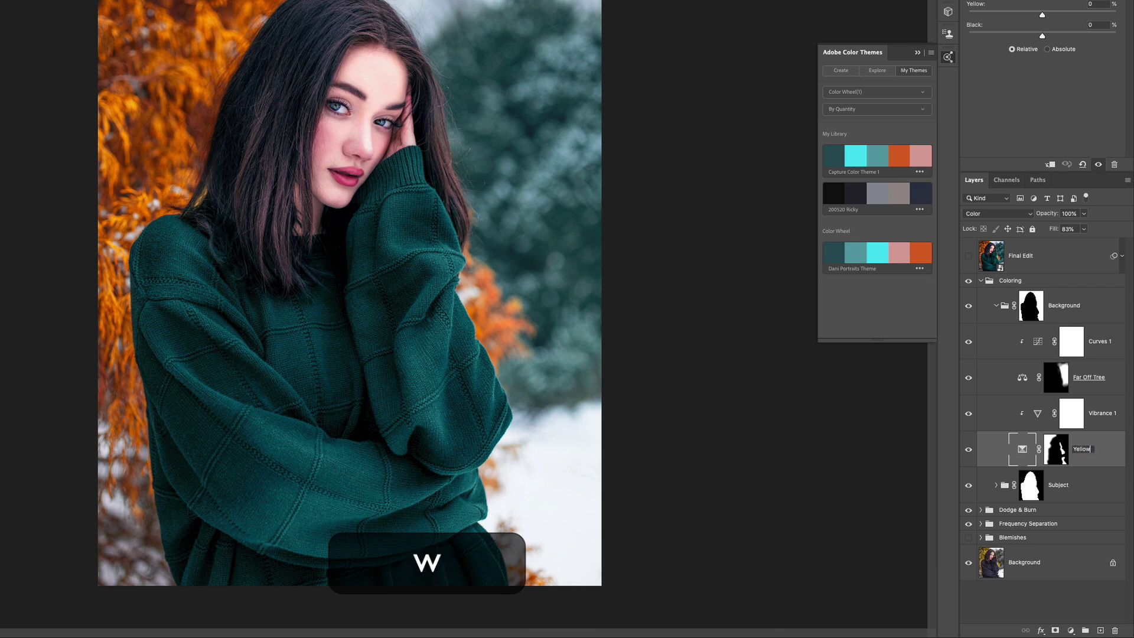
type("e")
key("Return")
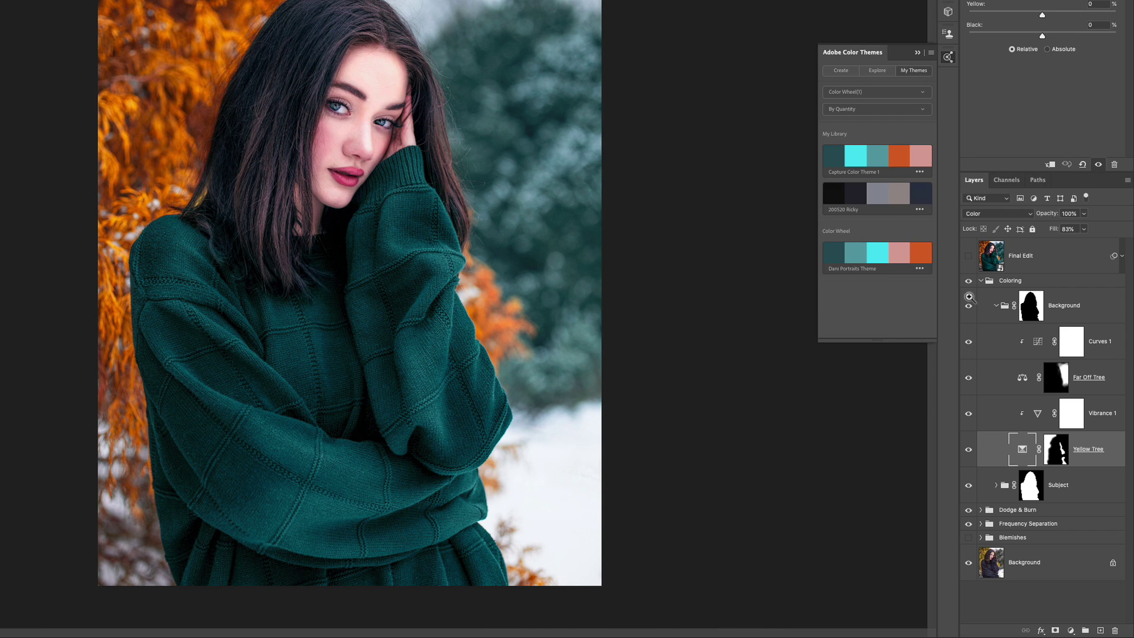
Open the Vibrance 1 settings in the Background group and toggle that layer's visibility to compare its effect.
left_click(1036, 415)
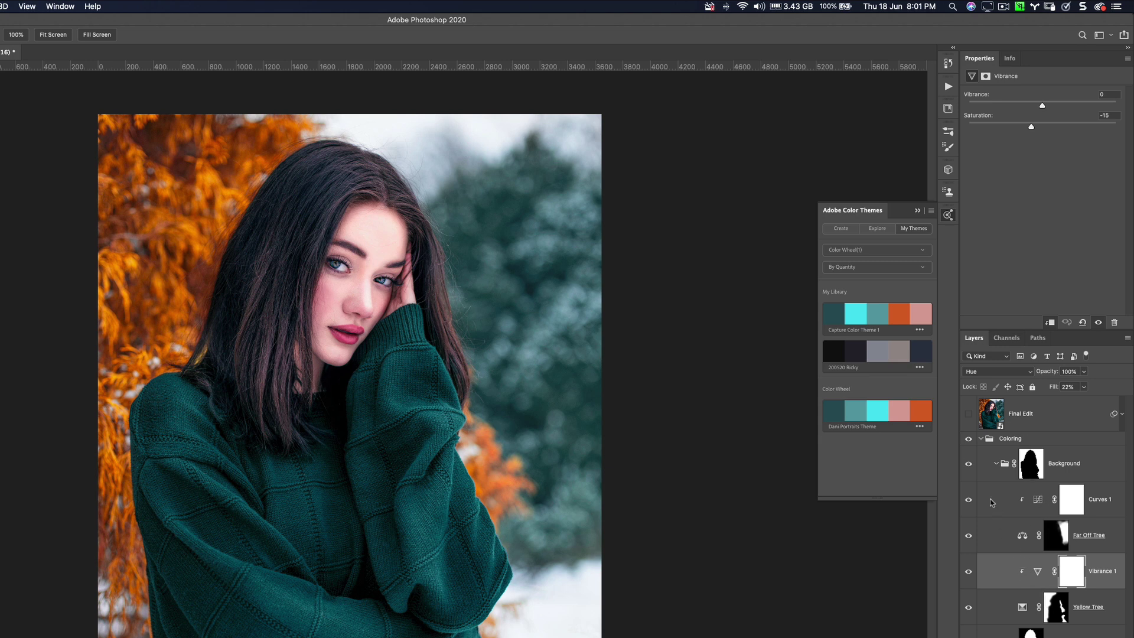
left_click(969, 573)
left_click(968, 573)
left_click(969, 573)
left_click(968, 572)
Select the Far Off Tree mask, toggle the layer's visibility to compare its effect, and open its Color Balance settings.
left_click(1054, 536)
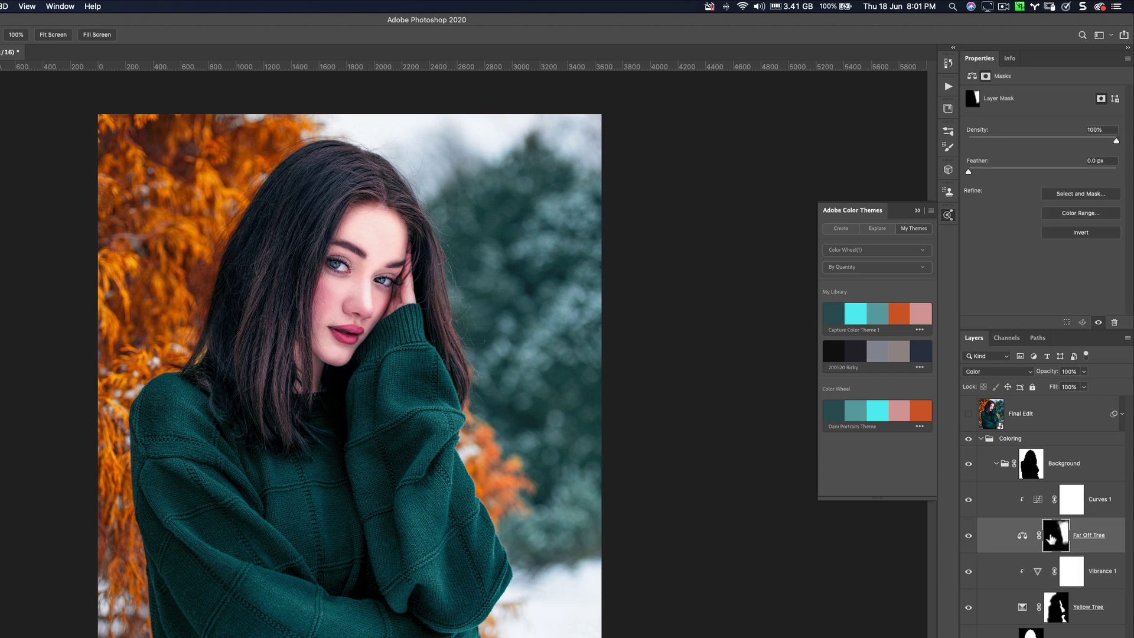
left_click(967, 536)
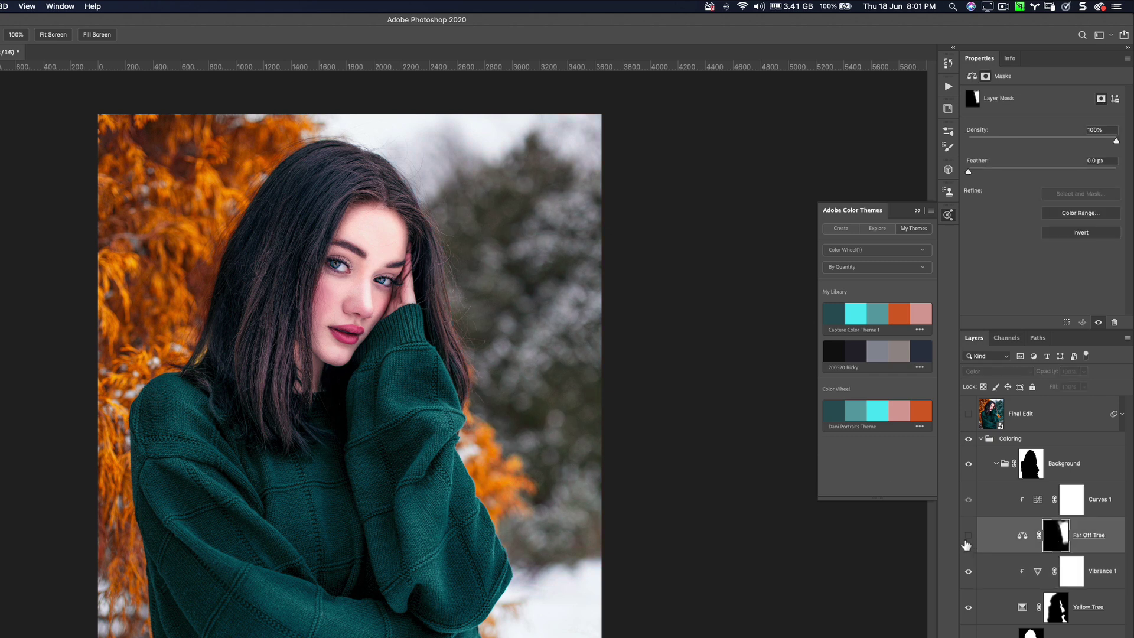
left_click(967, 536)
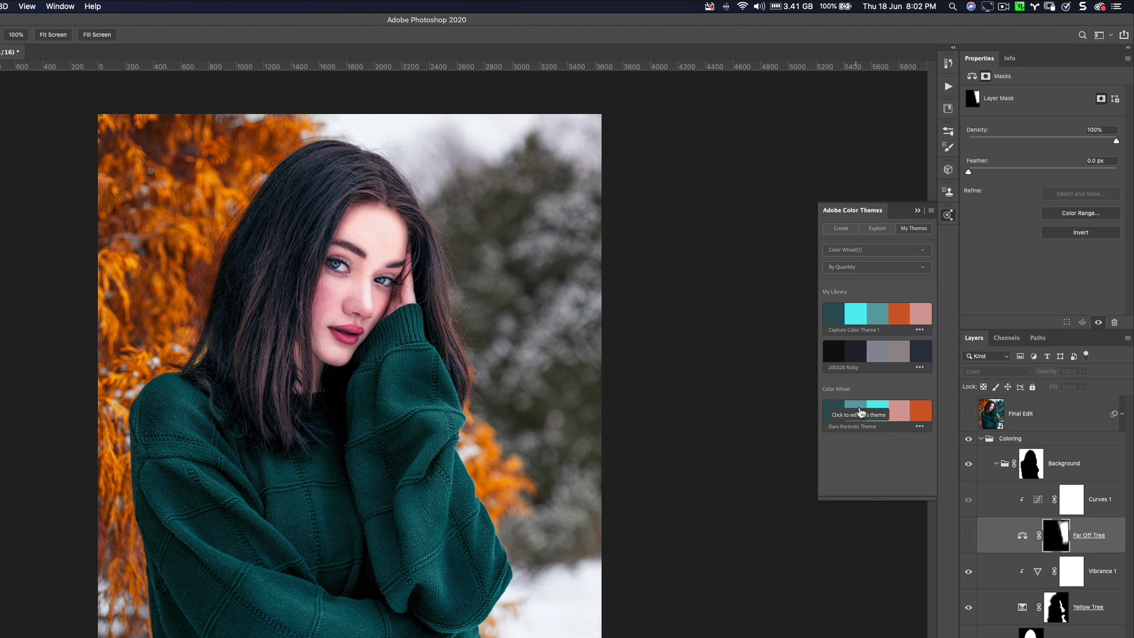
left_click(968, 535)
left_click(1025, 539)
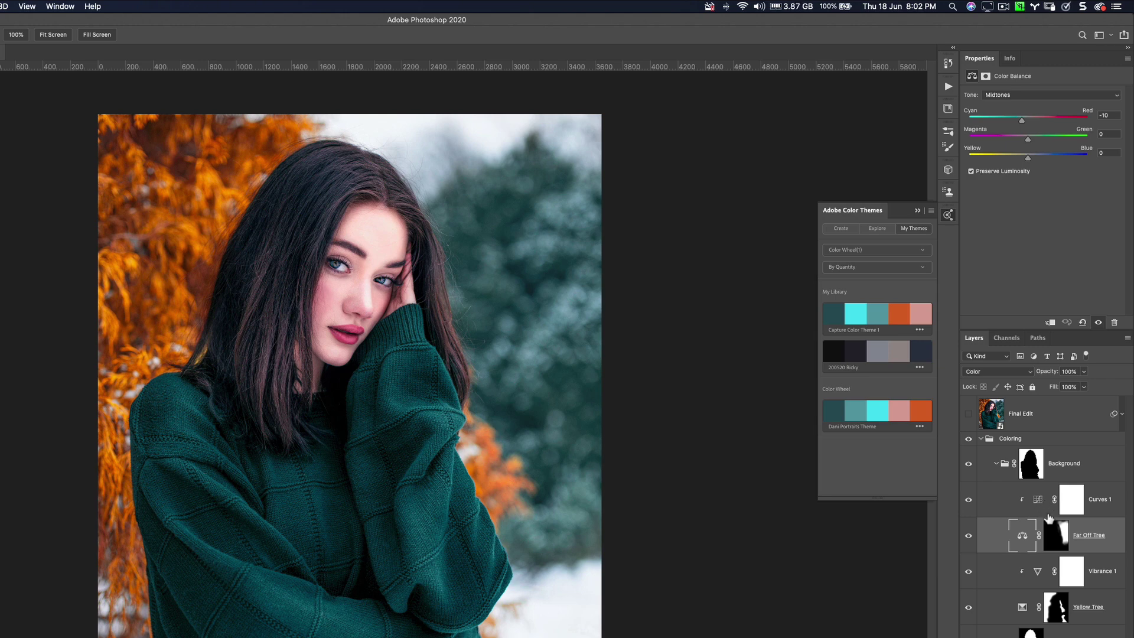
Examine the curve of Curves 1, then collapse the Background and Coloring groups.
left_click(1043, 512)
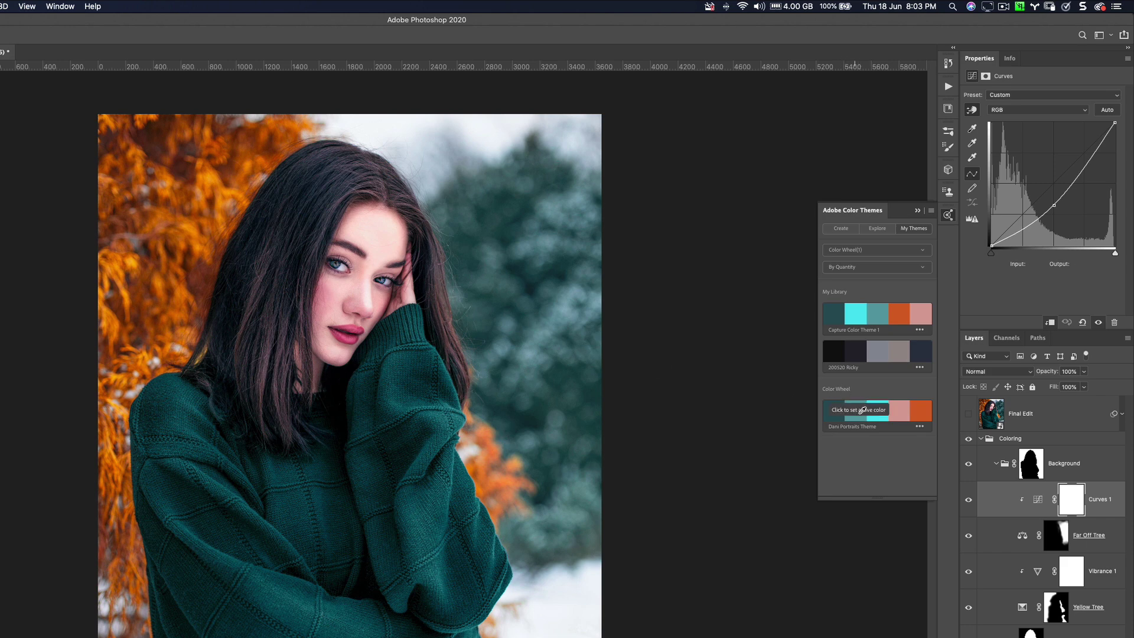
left_click(1000, 470)
left_click(981, 440)
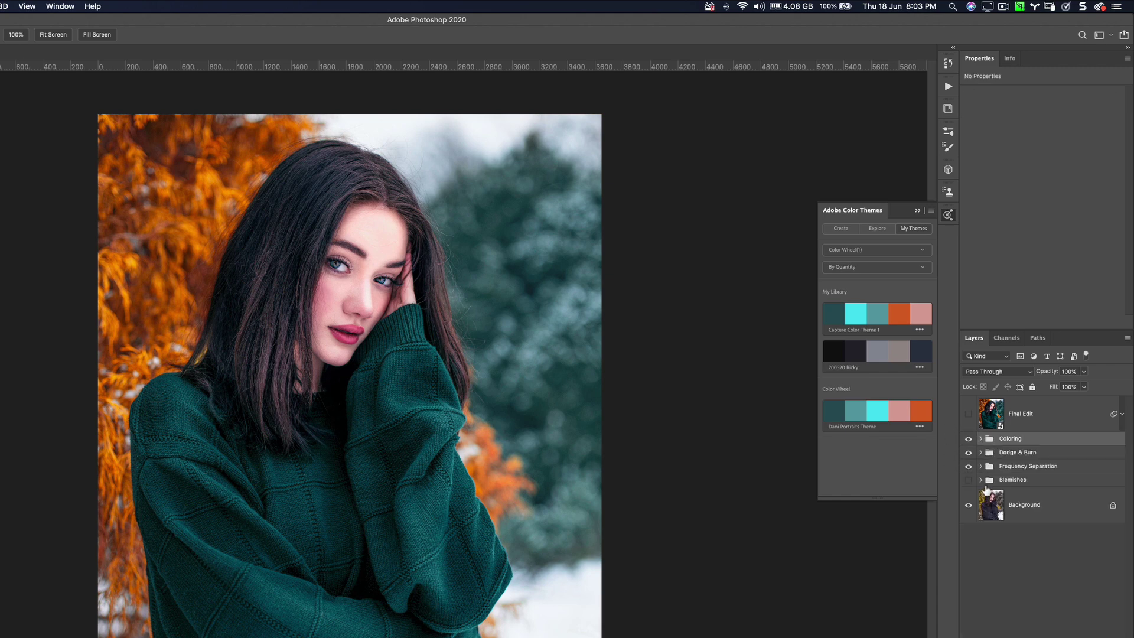
Show the Final Edit layer with its smart filters listed, and display the recorded actions in place of the colour themes.
left_click(968, 415)
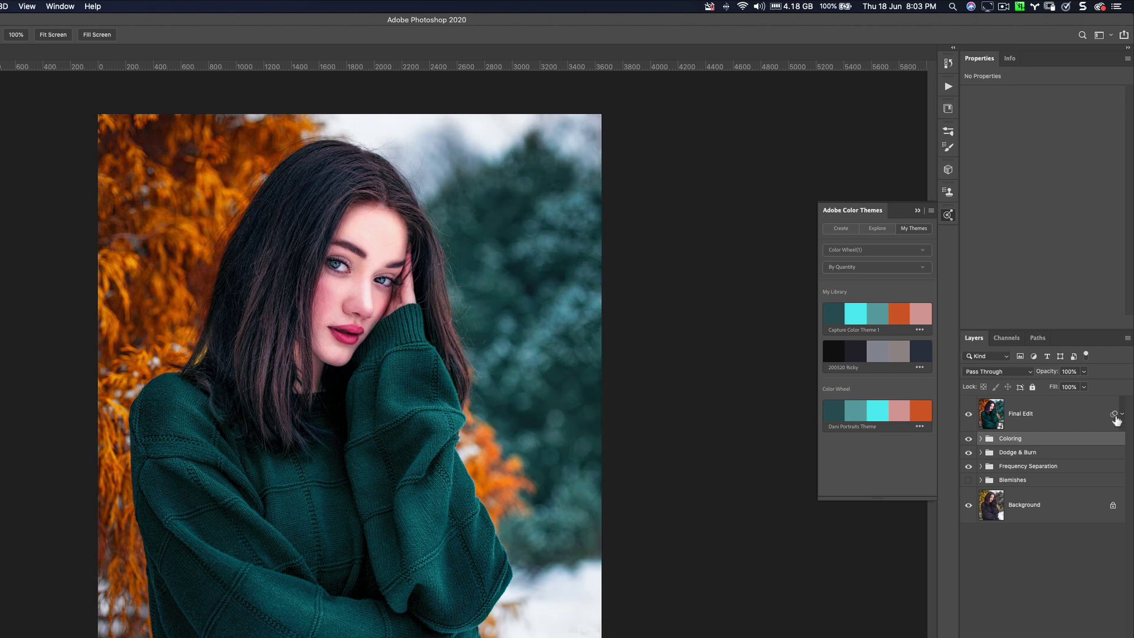
left_click(1122, 414)
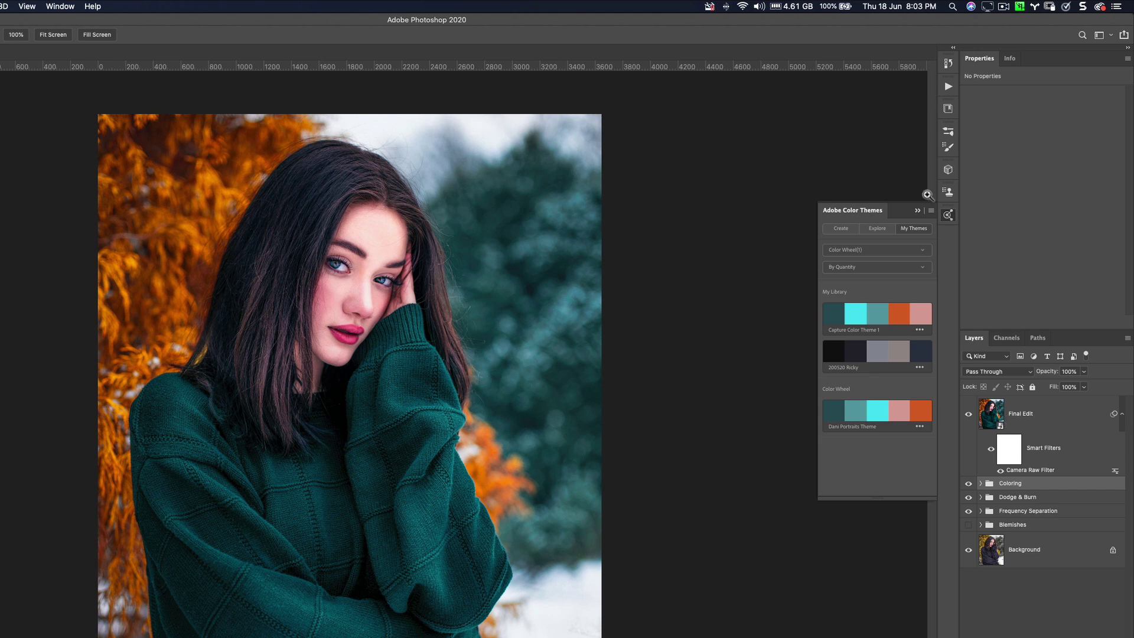
left_click(918, 211)
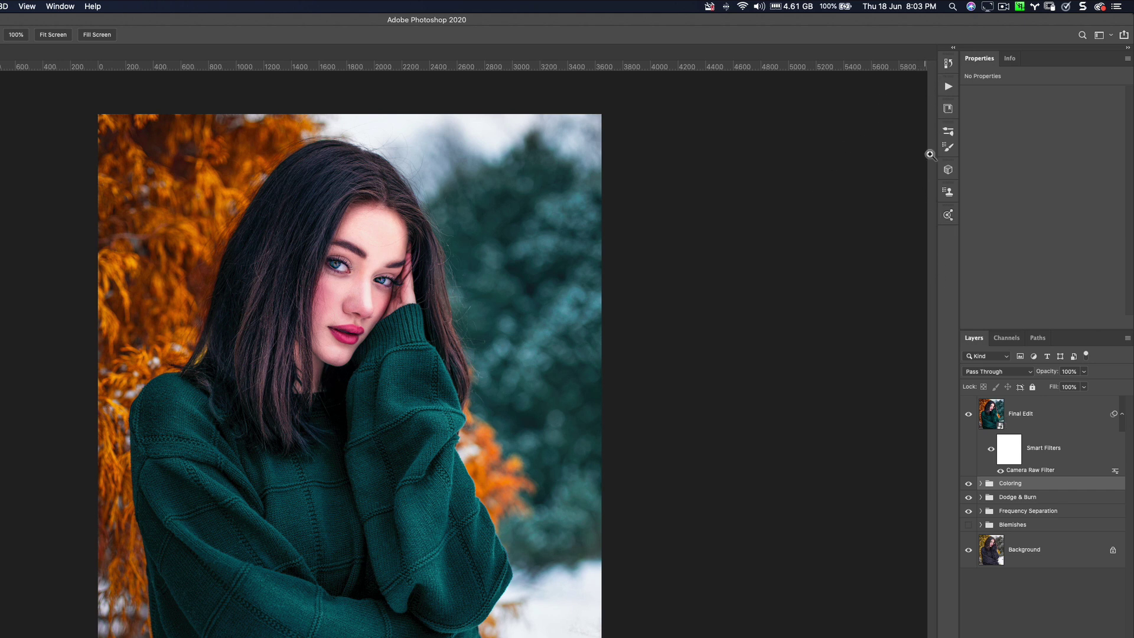
left_click(947, 89)
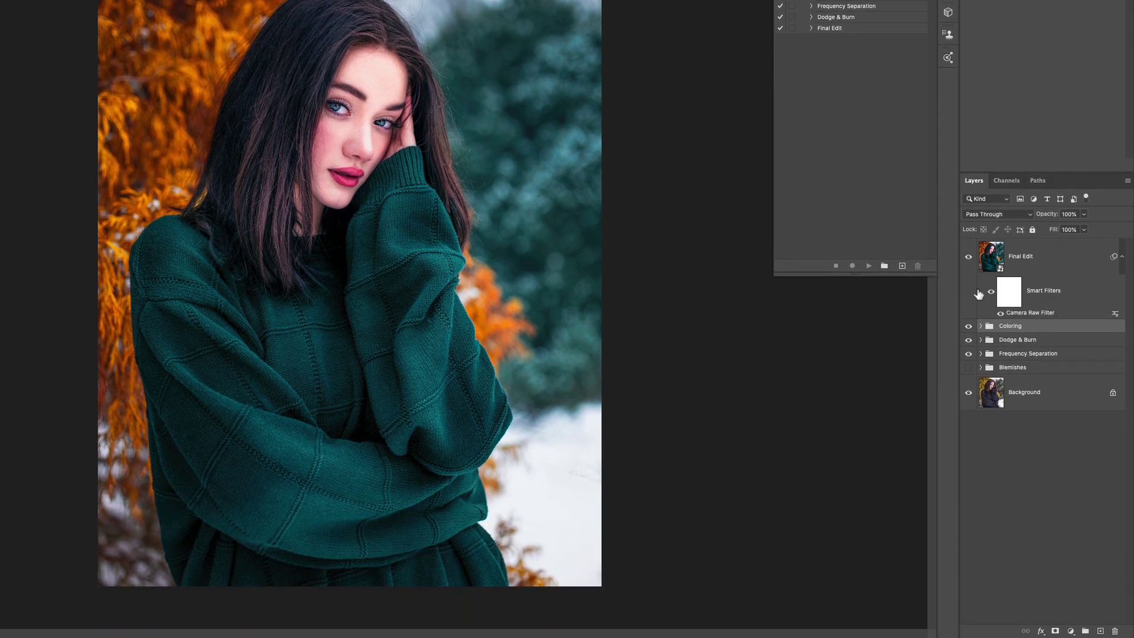
Open Final Edit's Camera Raw Filter, review its Basic, Curve, Detail and Calibration settings, and close it without applying changes.
left_click(1049, 316)
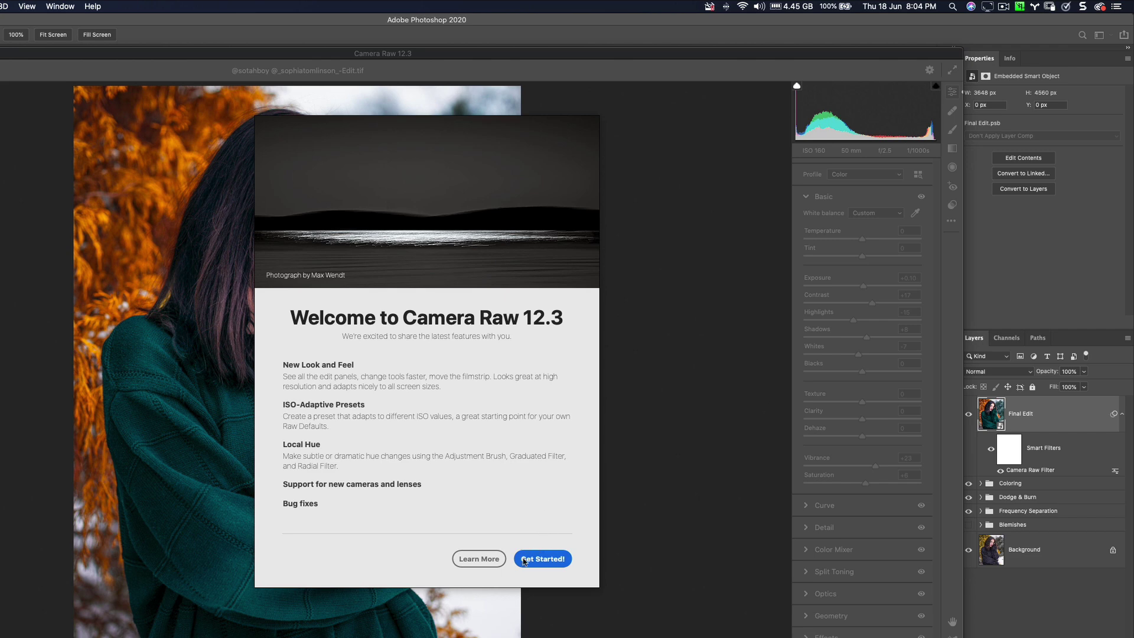
left_click(523, 562)
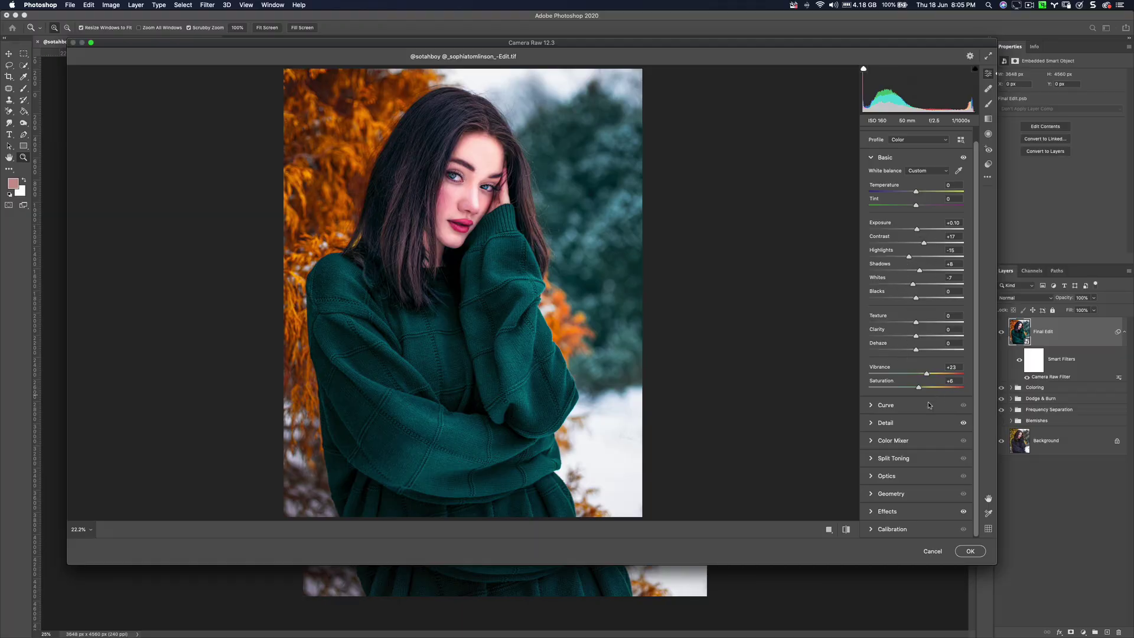
left_click(918, 404)
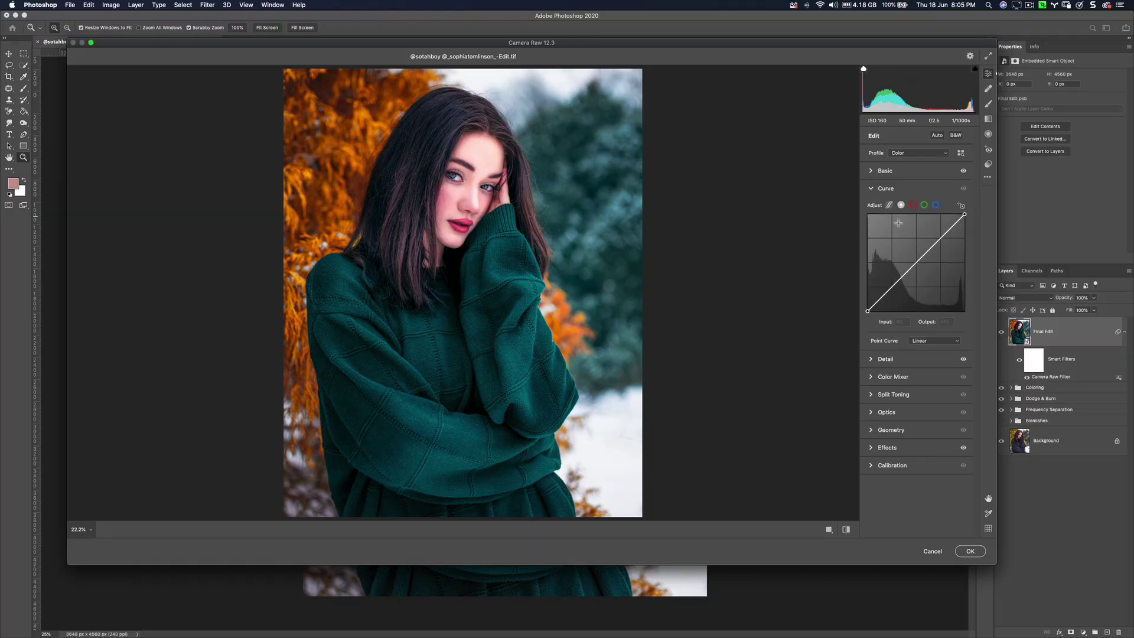
left_click(870, 359)
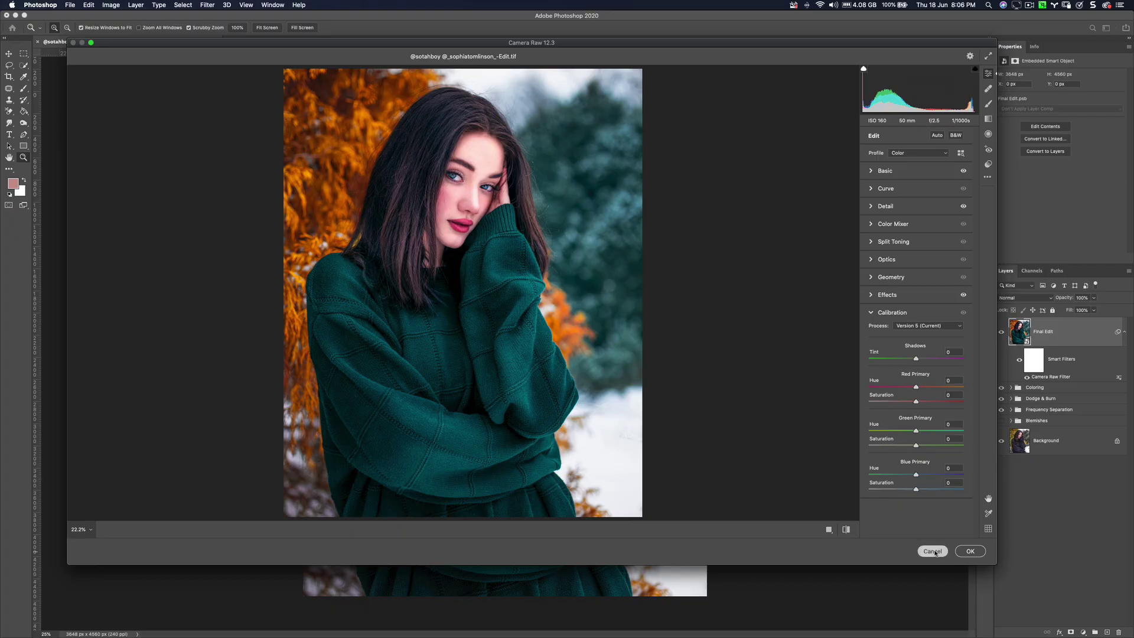
left_click(932, 551)
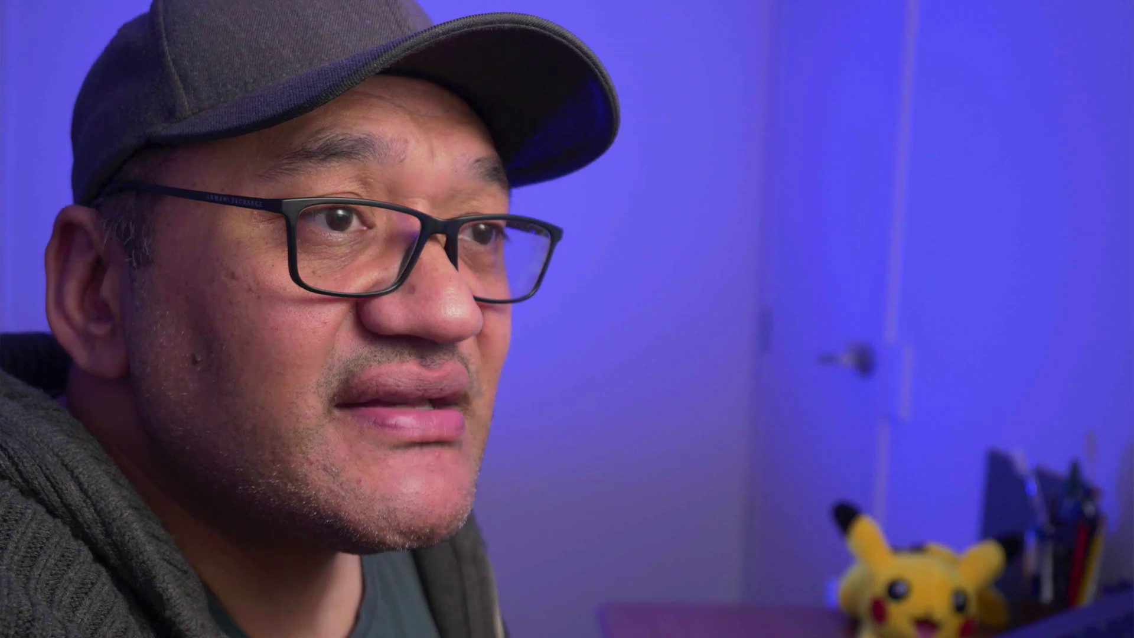